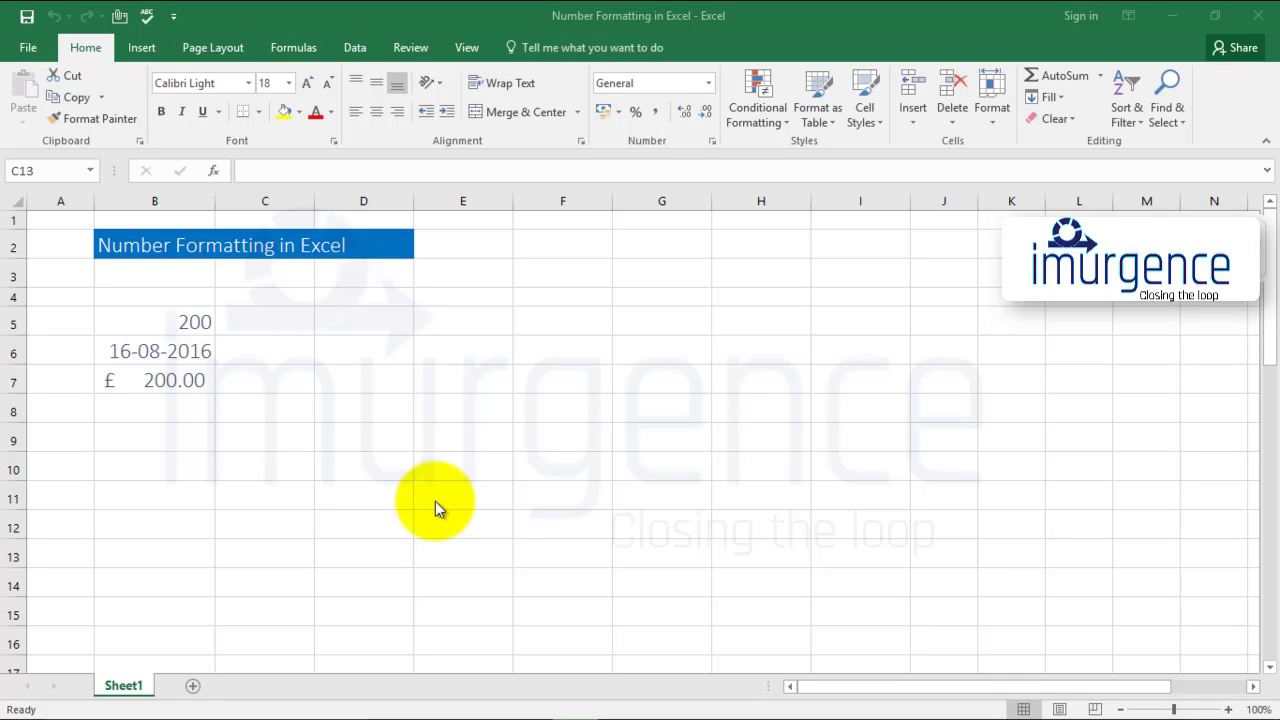
Step: Enter the number 200 in cell D5 and the word "text" in cell D6
left_click(391, 325)
left_click(391, 325)
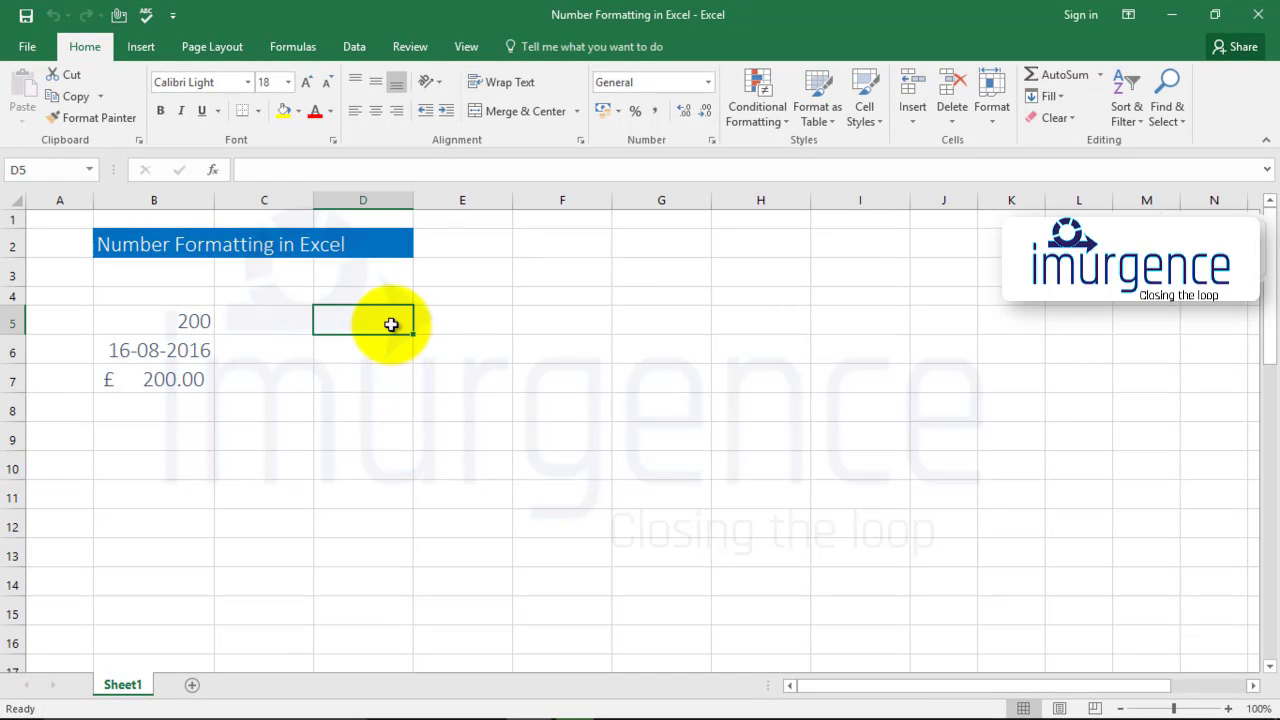
type("200")
key("Return")
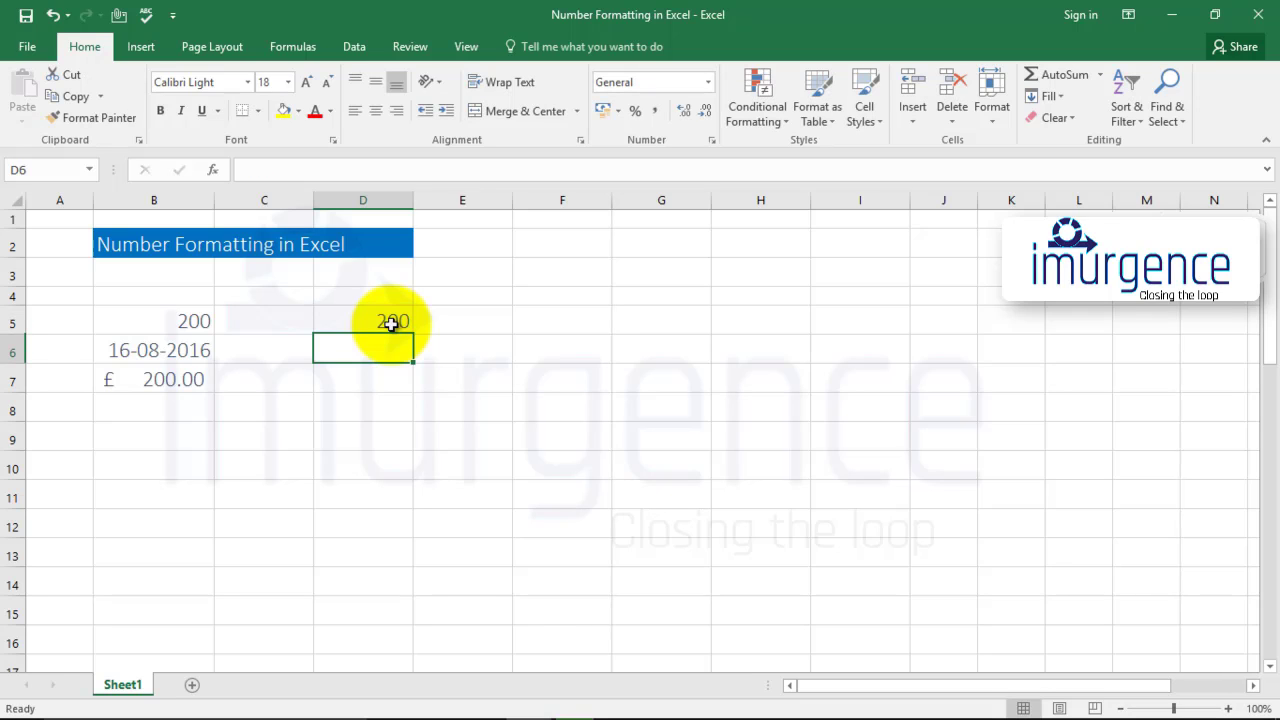
type("te")
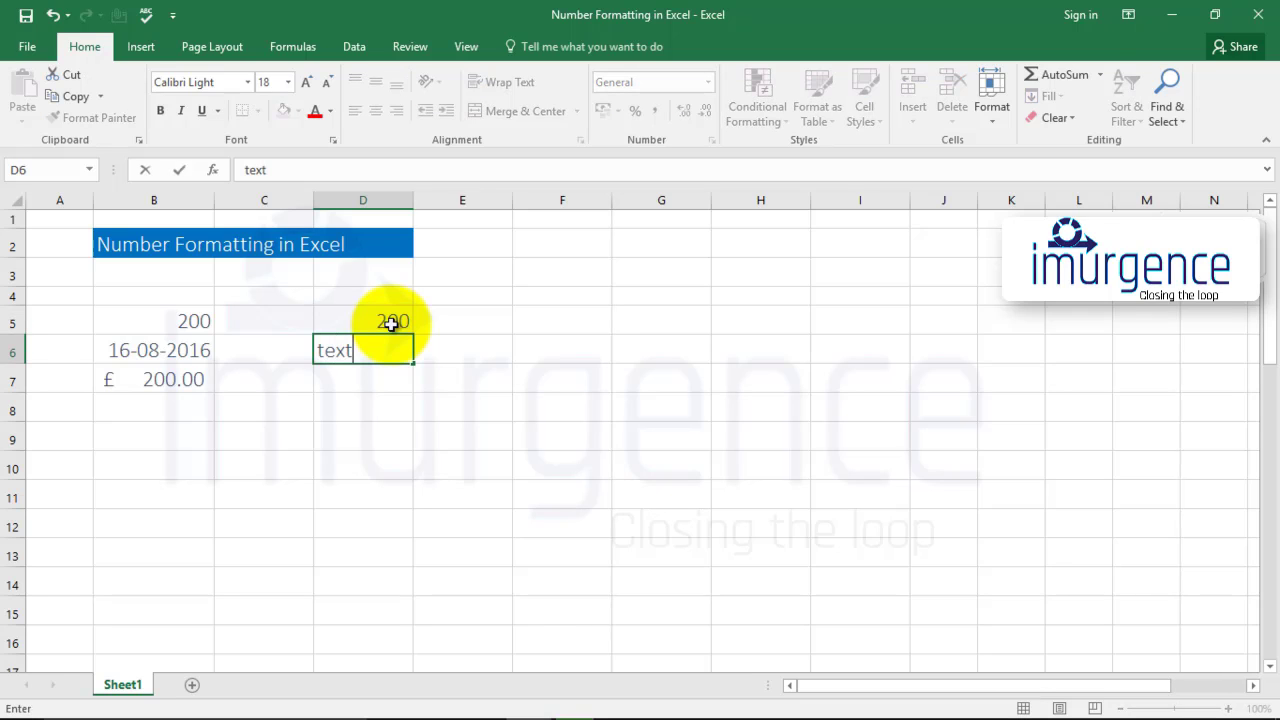
type("xt")
key("Return")
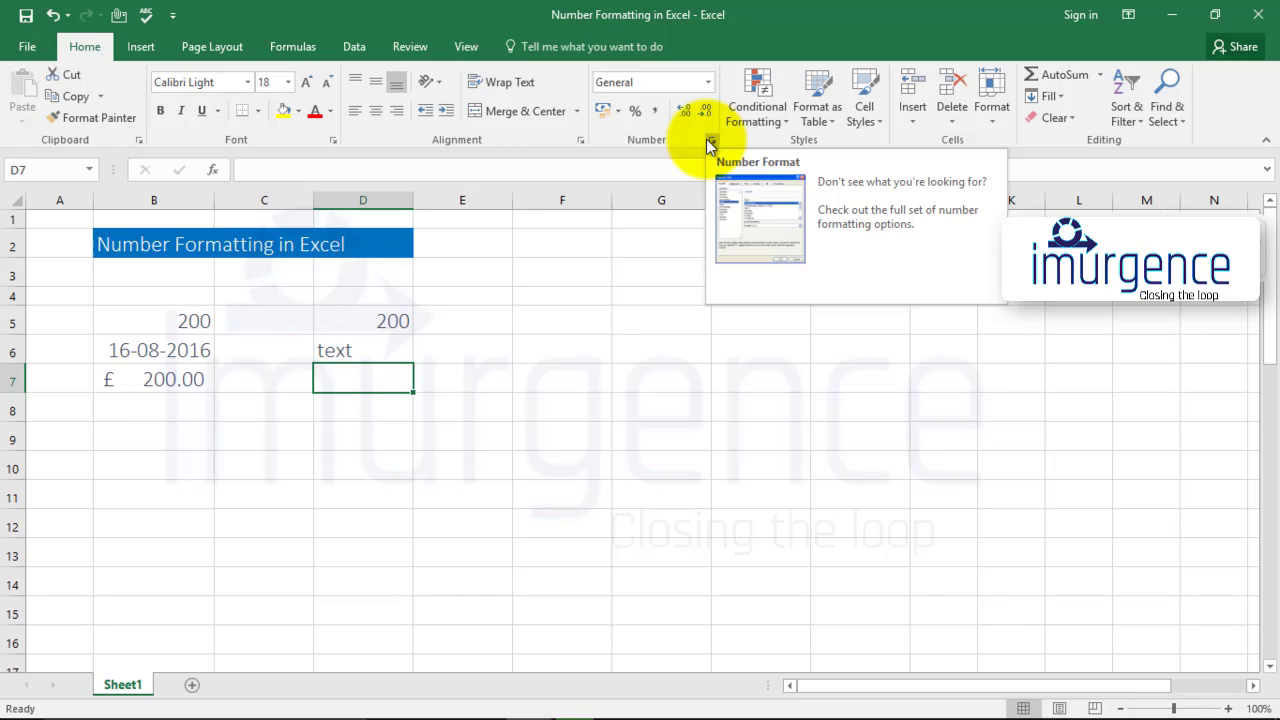
Step: Format the 200 in cell D5 as Number and adjust its decimals, ending with two decimal places
left_click(709, 81)
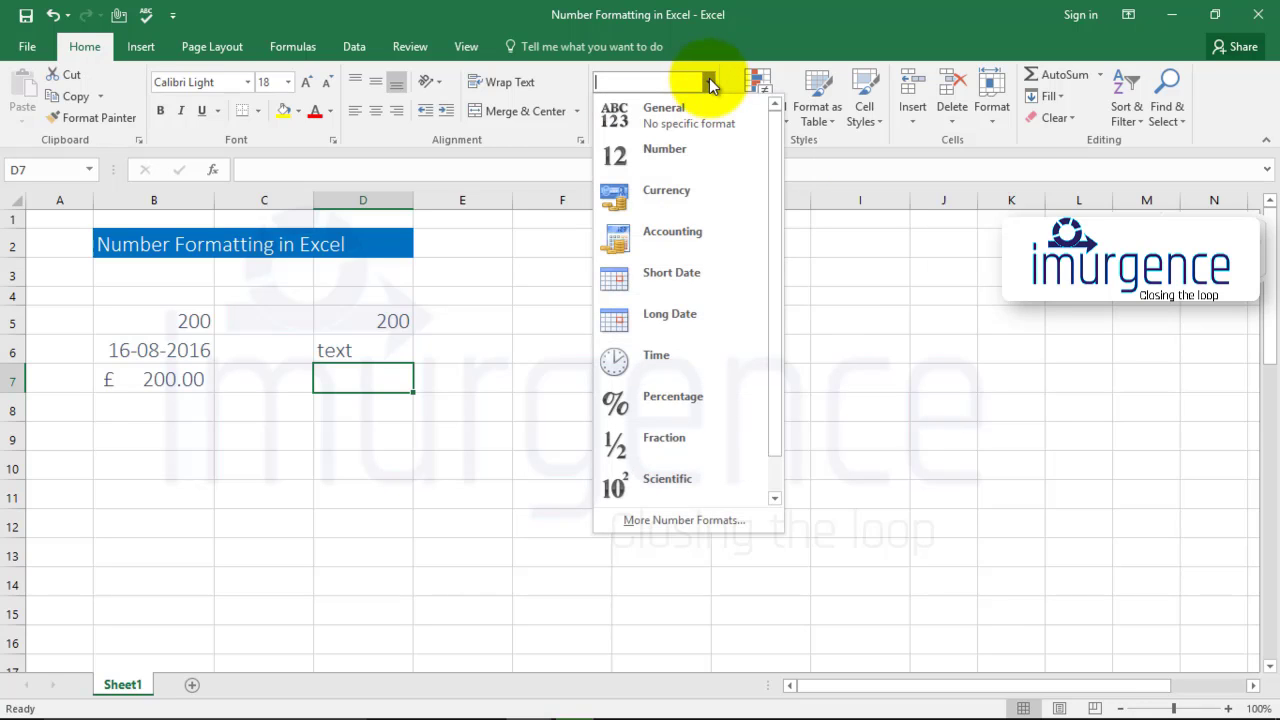
left_click(672, 148)
left_click(386, 320)
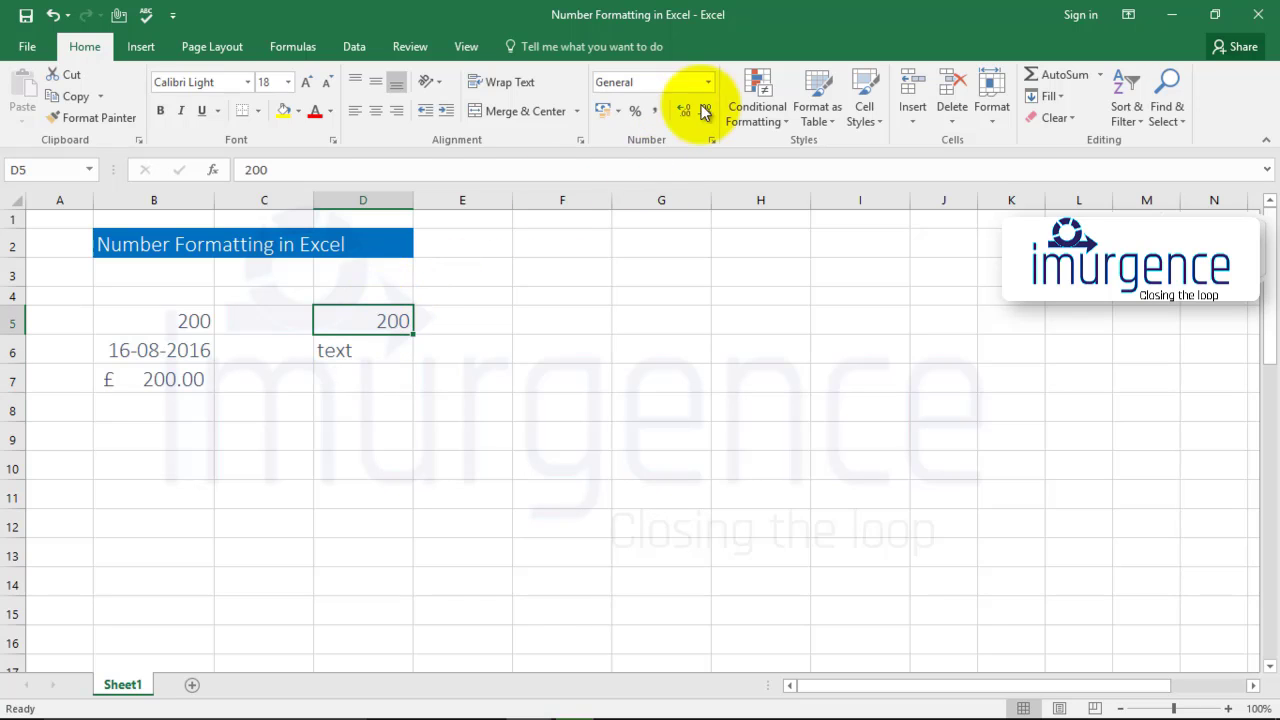
left_click(709, 84)
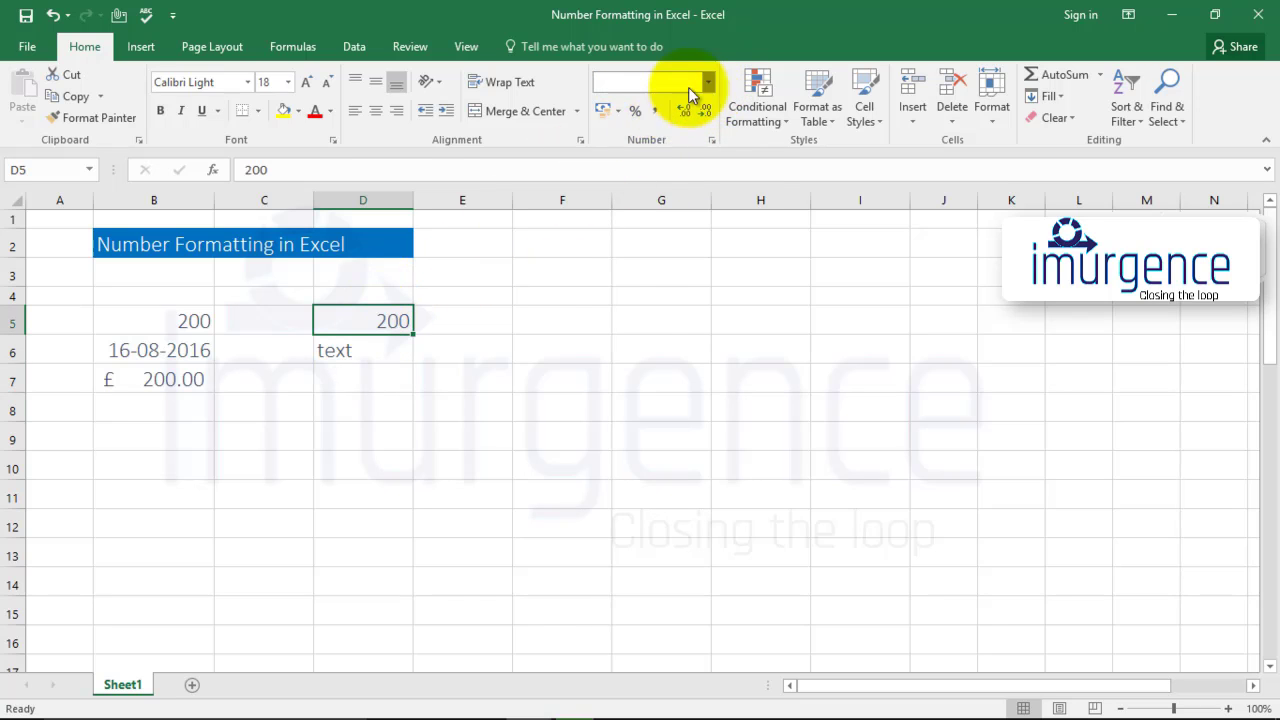
left_click(666, 154)
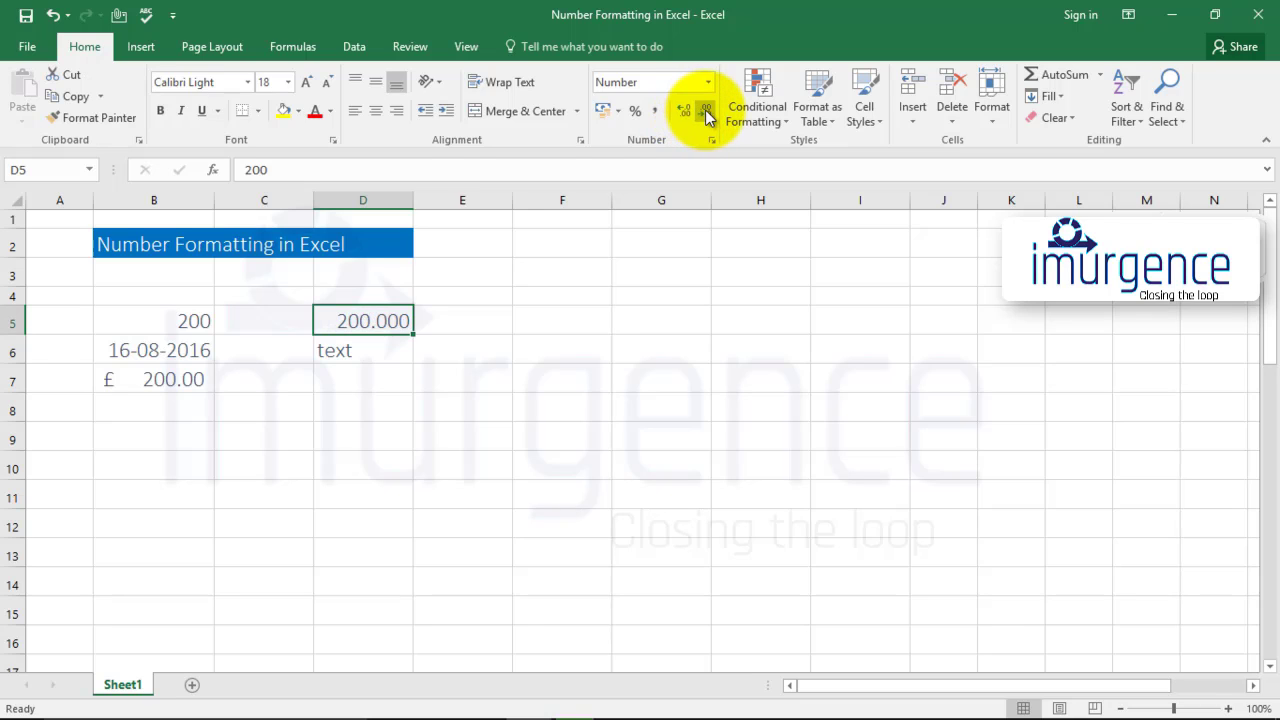
left_click(705, 109)
left_click(684, 109)
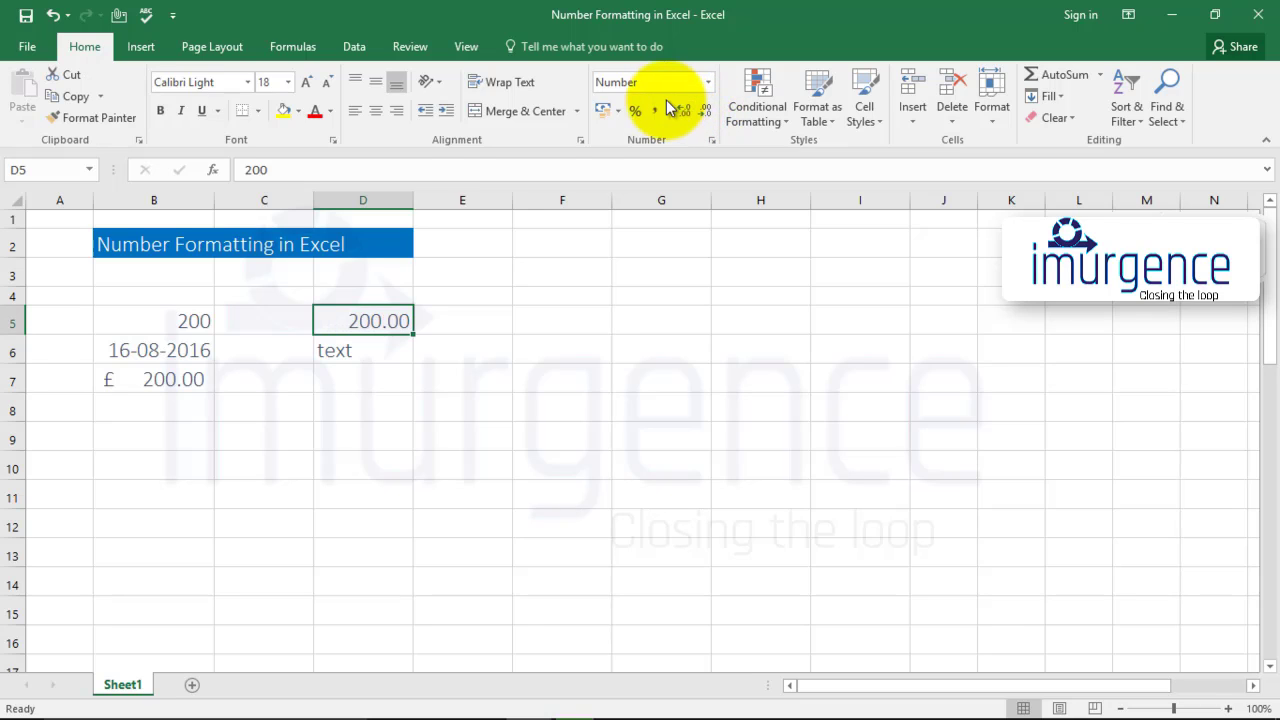
Step: Format cell D5 as Currency, and switch it to the ₹ English (India) accounting format
left_click(708, 86)
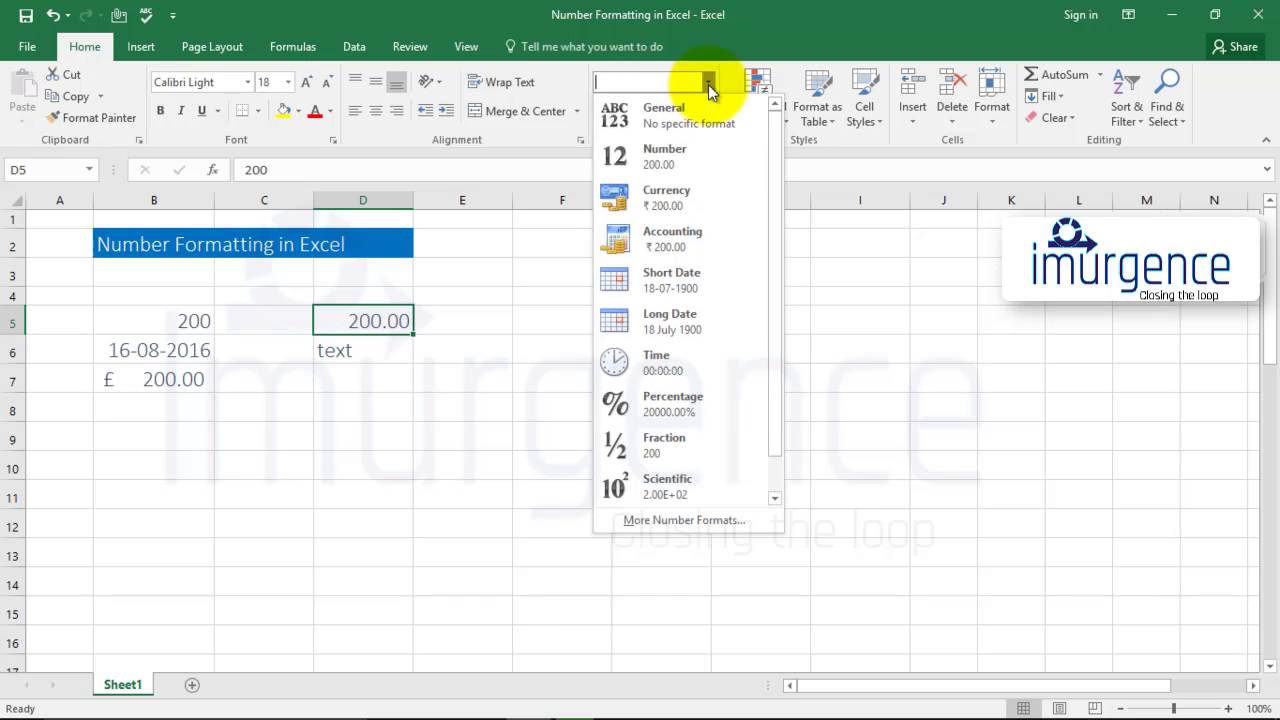
left_click(667, 200)
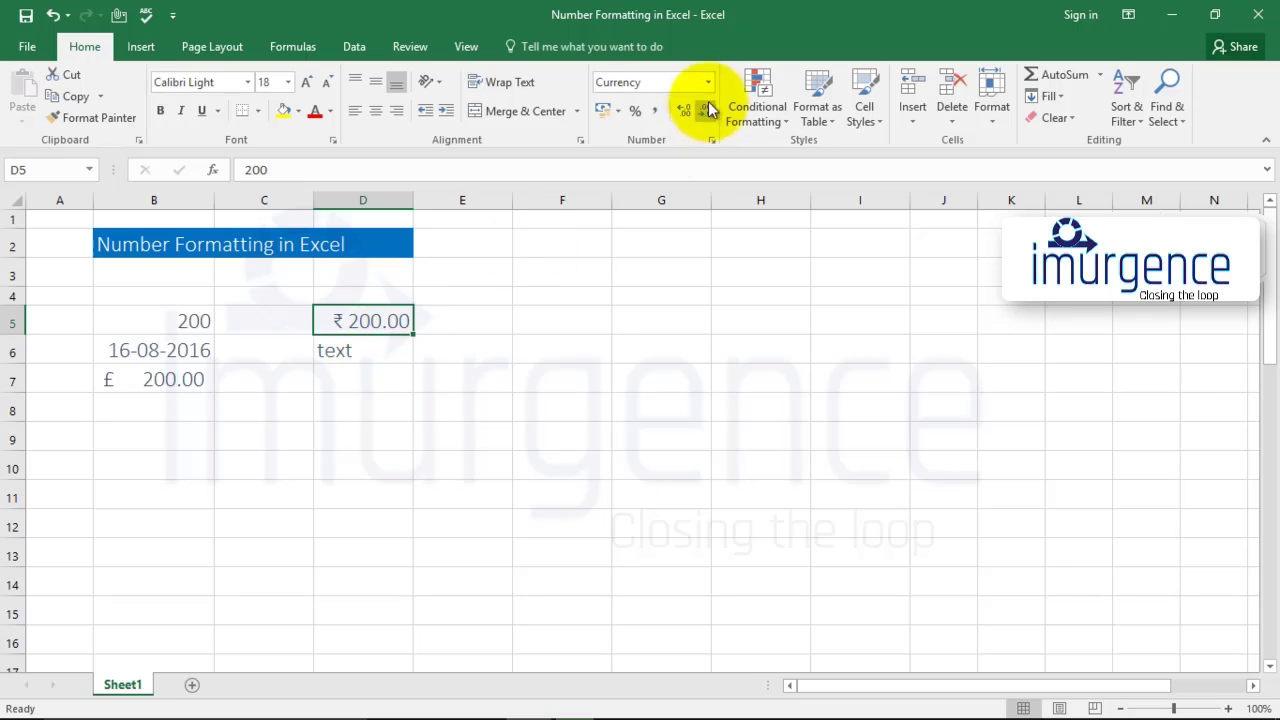
left_click(617, 111)
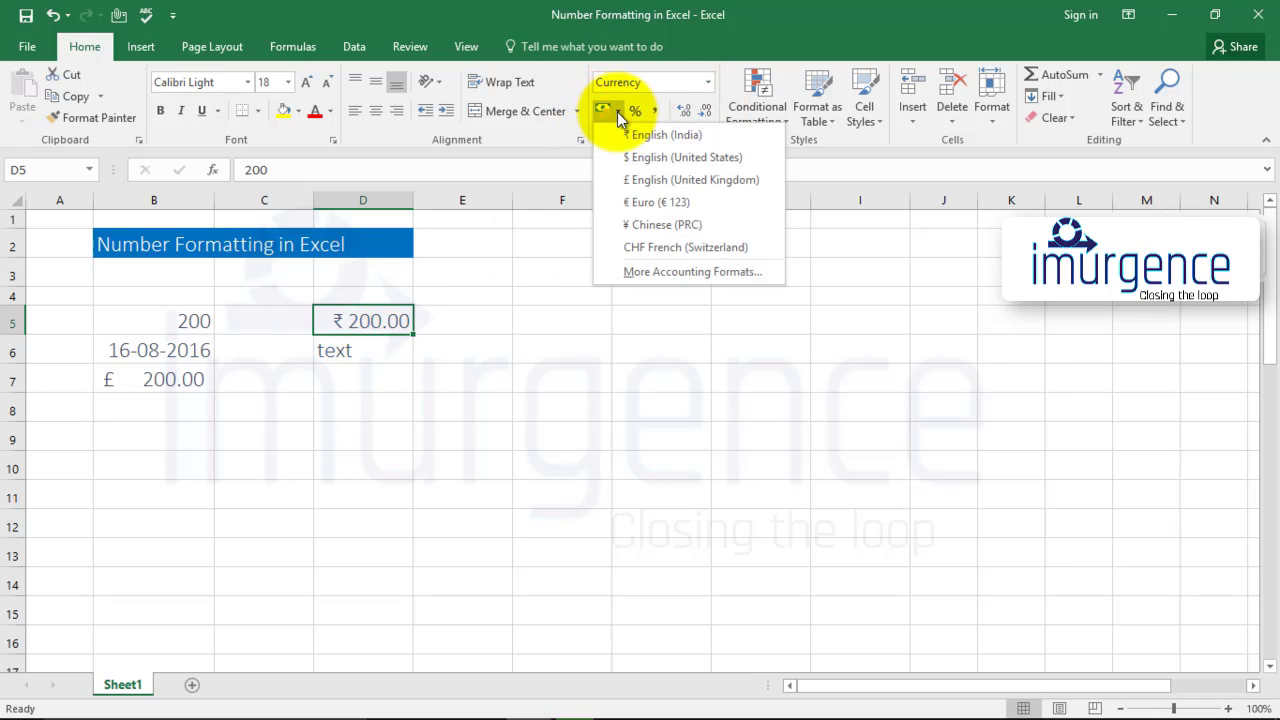
left_click(654, 135)
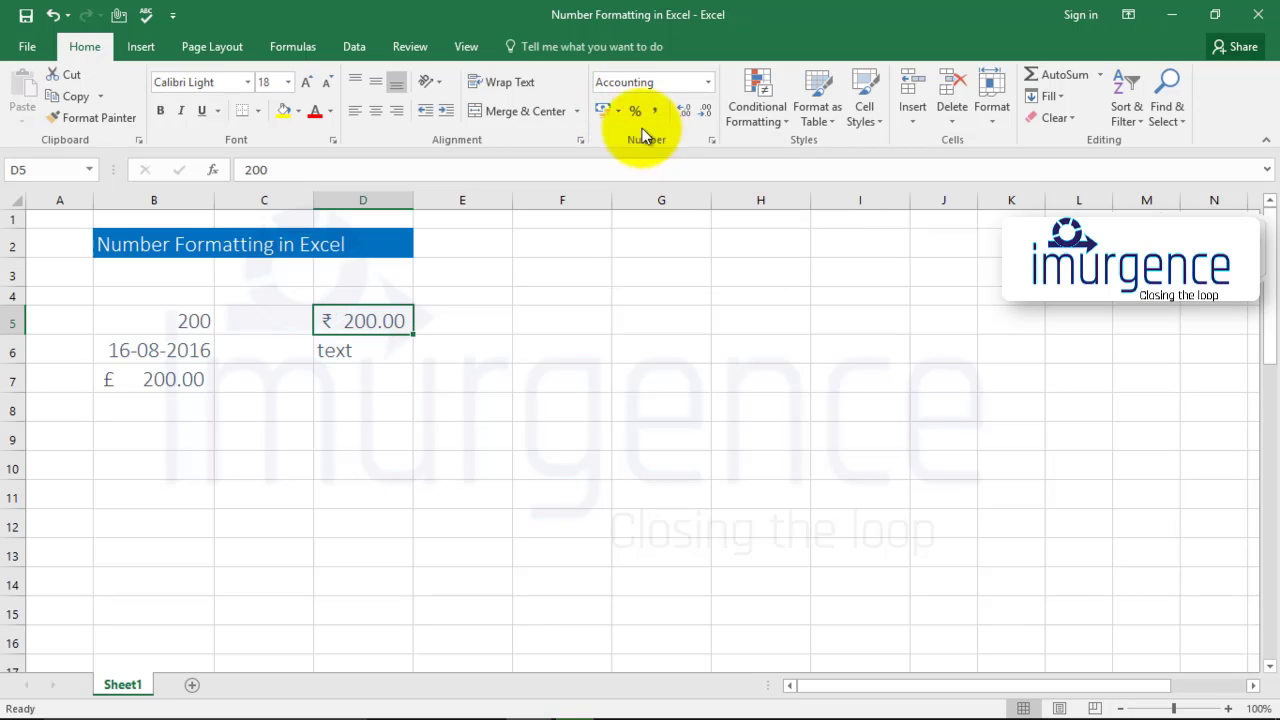
Step: Apply the US dollar, UK pound, euro and Chinese (PRC) accounting formats to cell D5 one after another
left_click(619, 113)
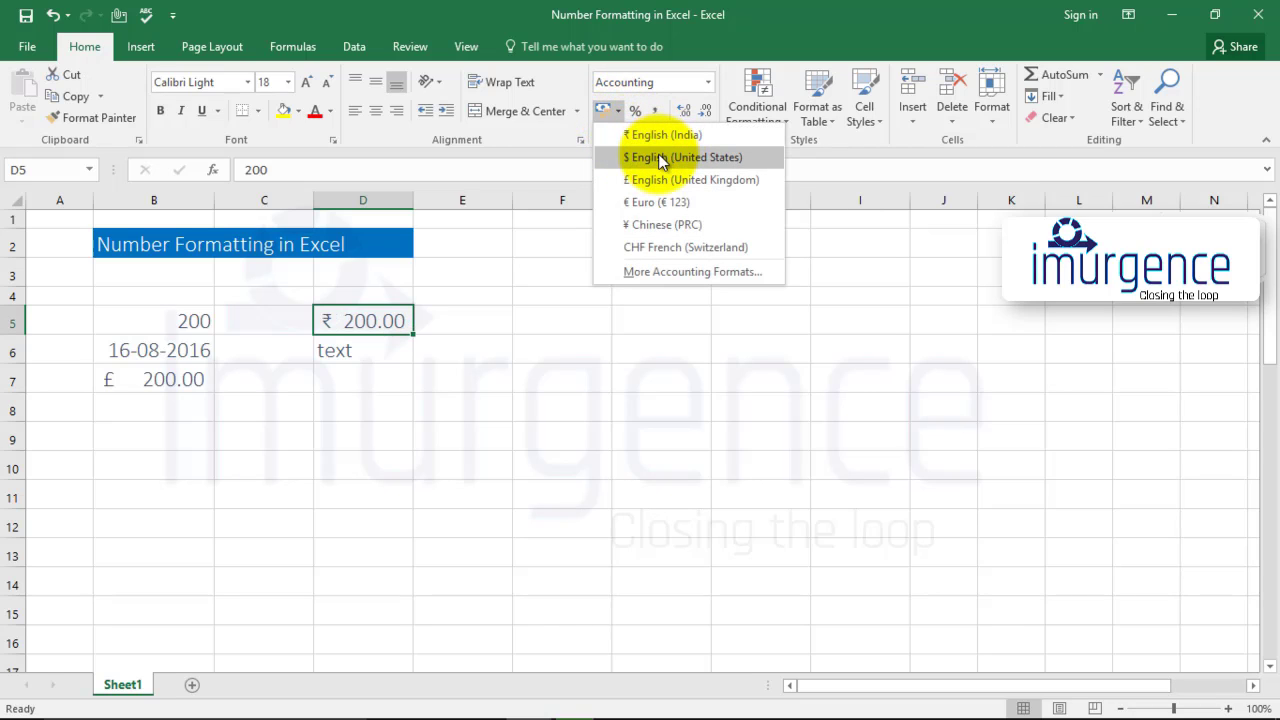
left_click(658, 157)
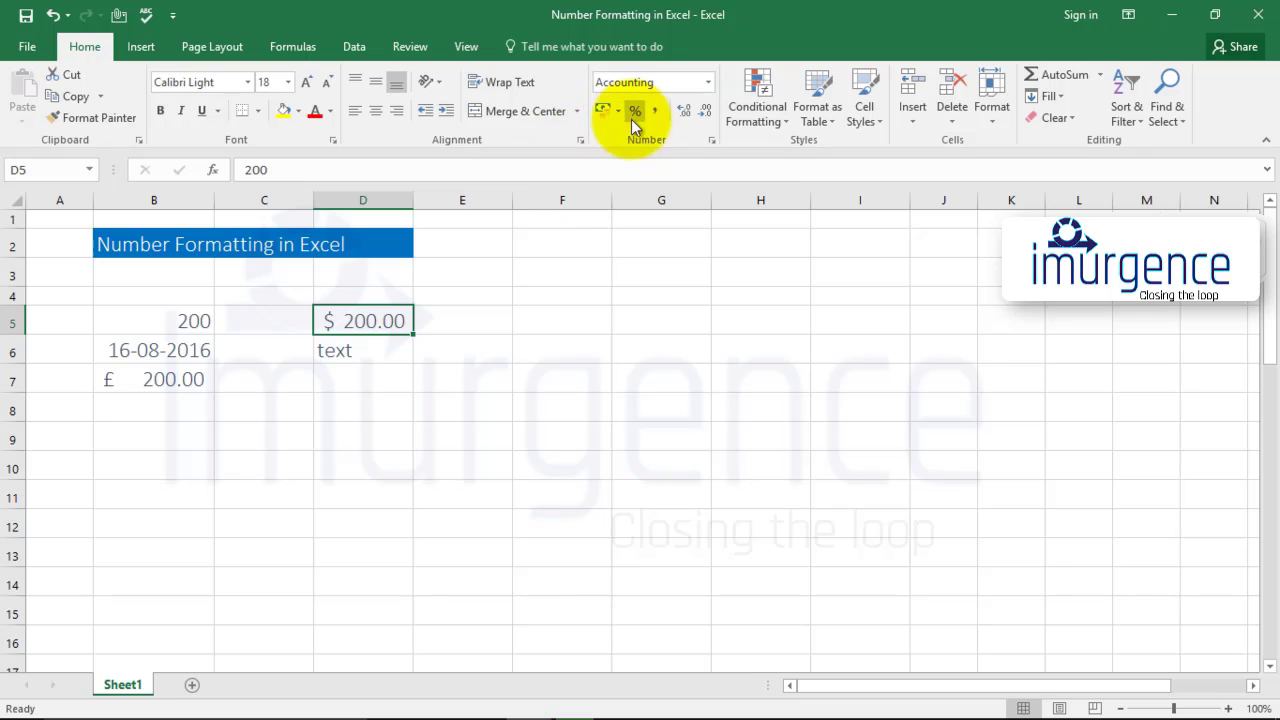
left_click(618, 113)
left_click(645, 178)
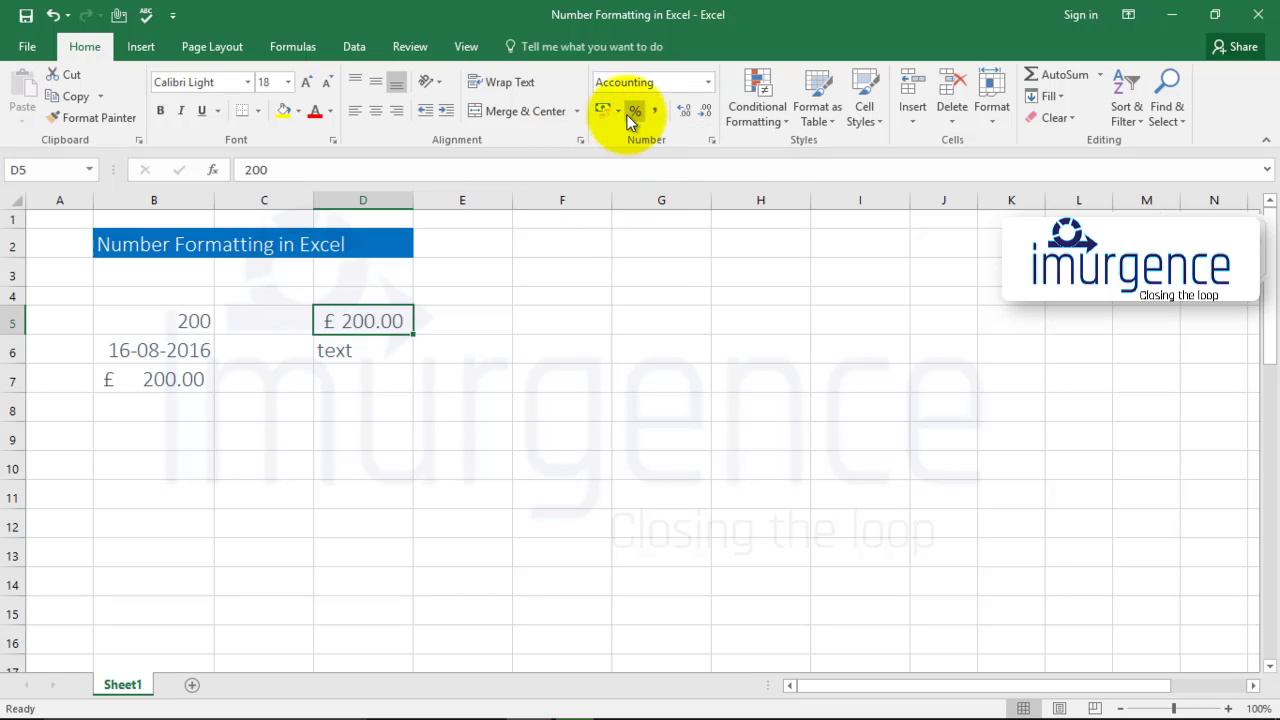
left_click(619, 111)
left_click(655, 202)
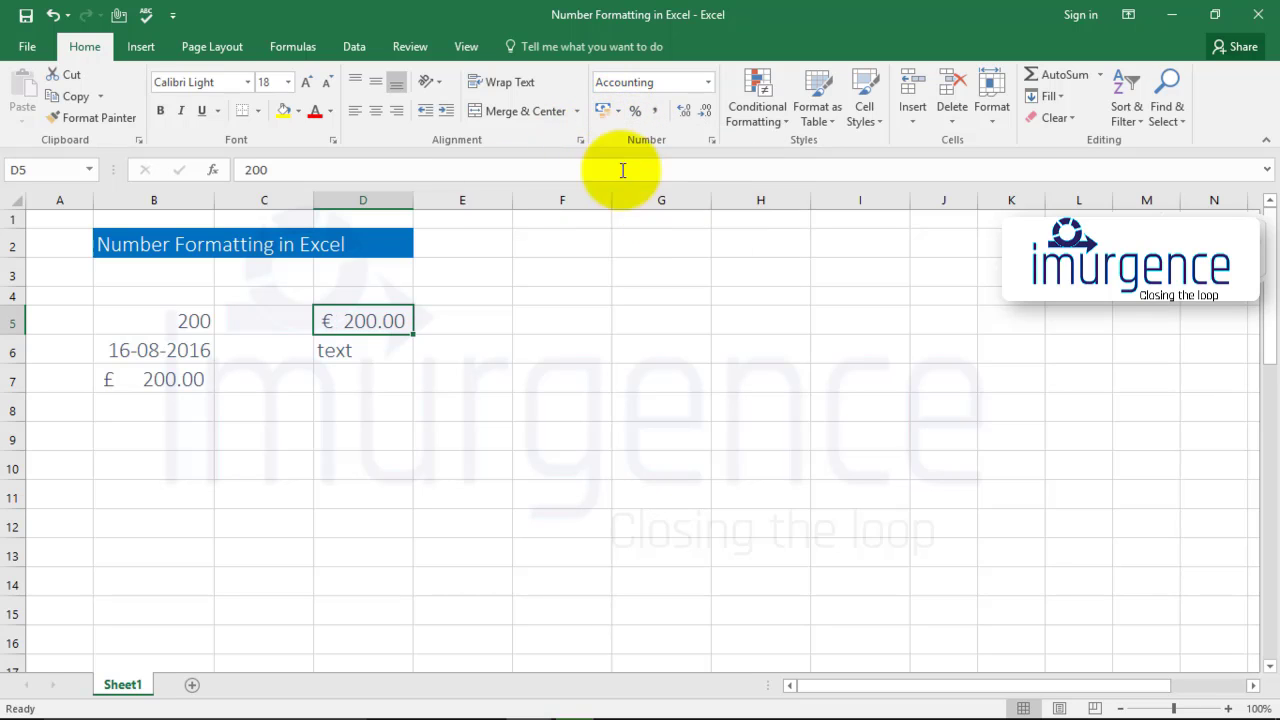
left_click(619, 111)
left_click(651, 224)
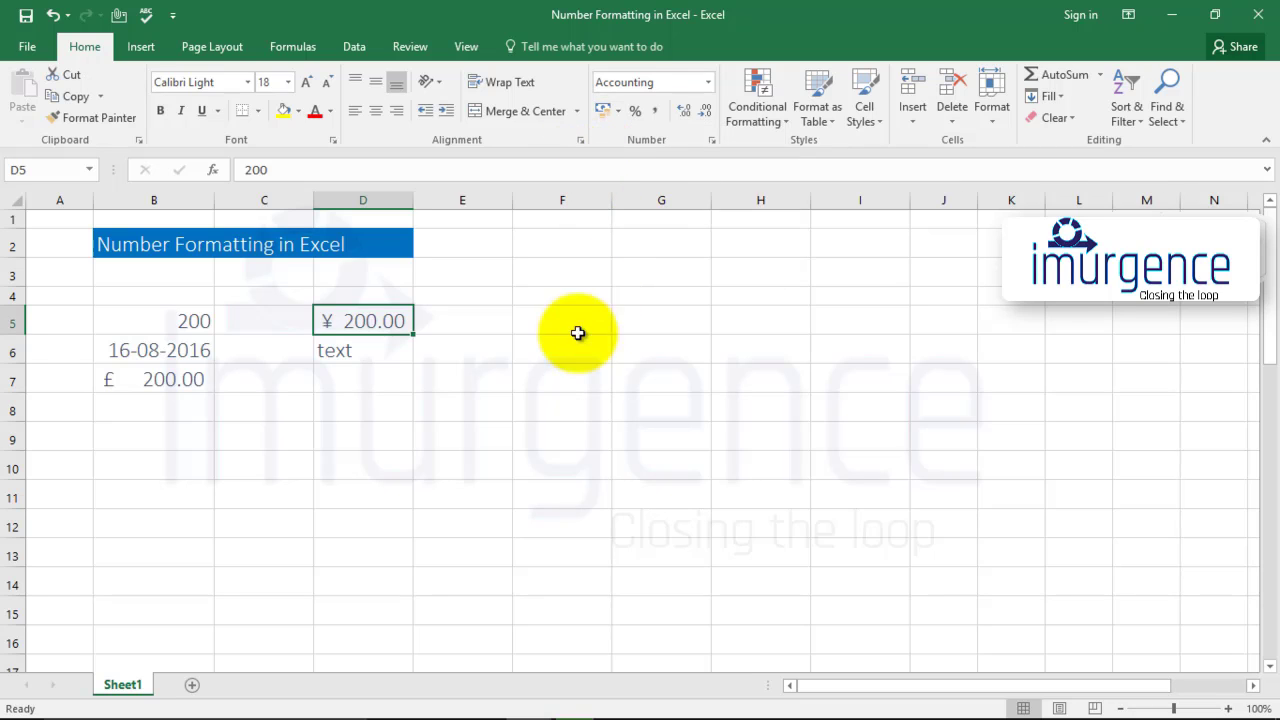
Step: Apply an Accounting format with the ₽ Tatar symbol to cell D5 through the additional accounting formats
left_click(619, 111)
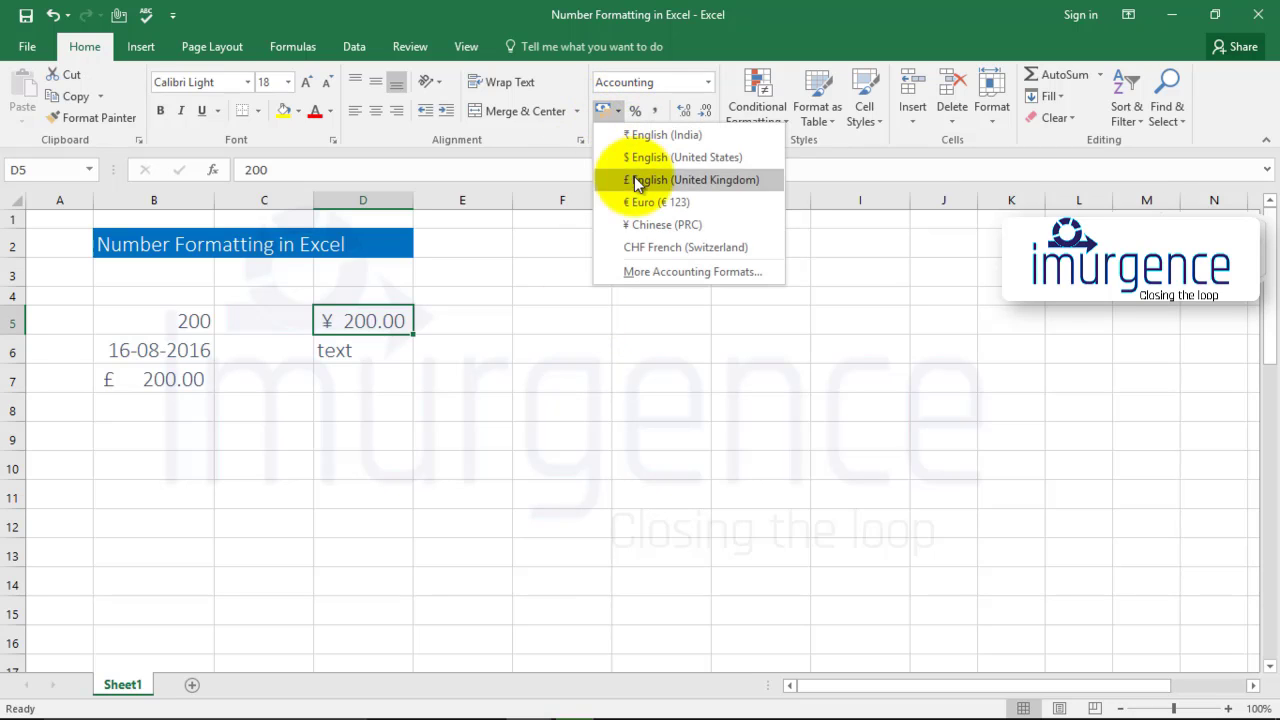
left_click(678, 272)
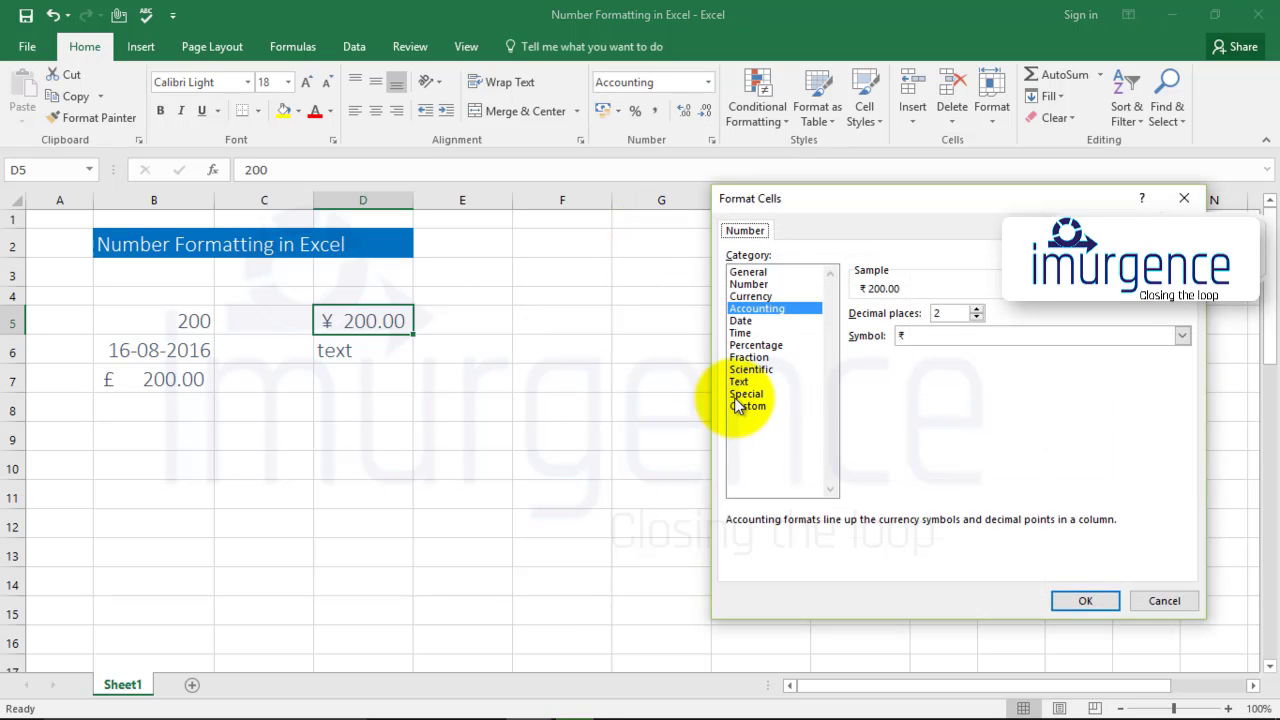
left_click(908, 336)
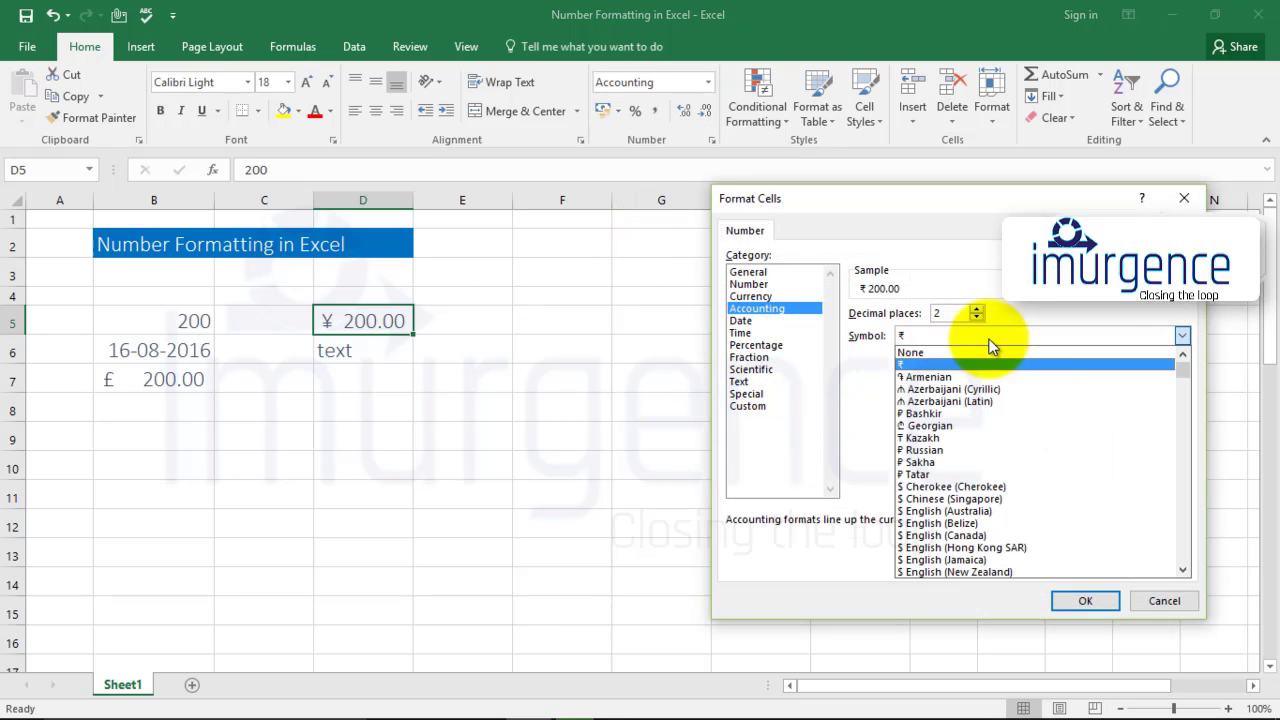
left_click(926, 474)
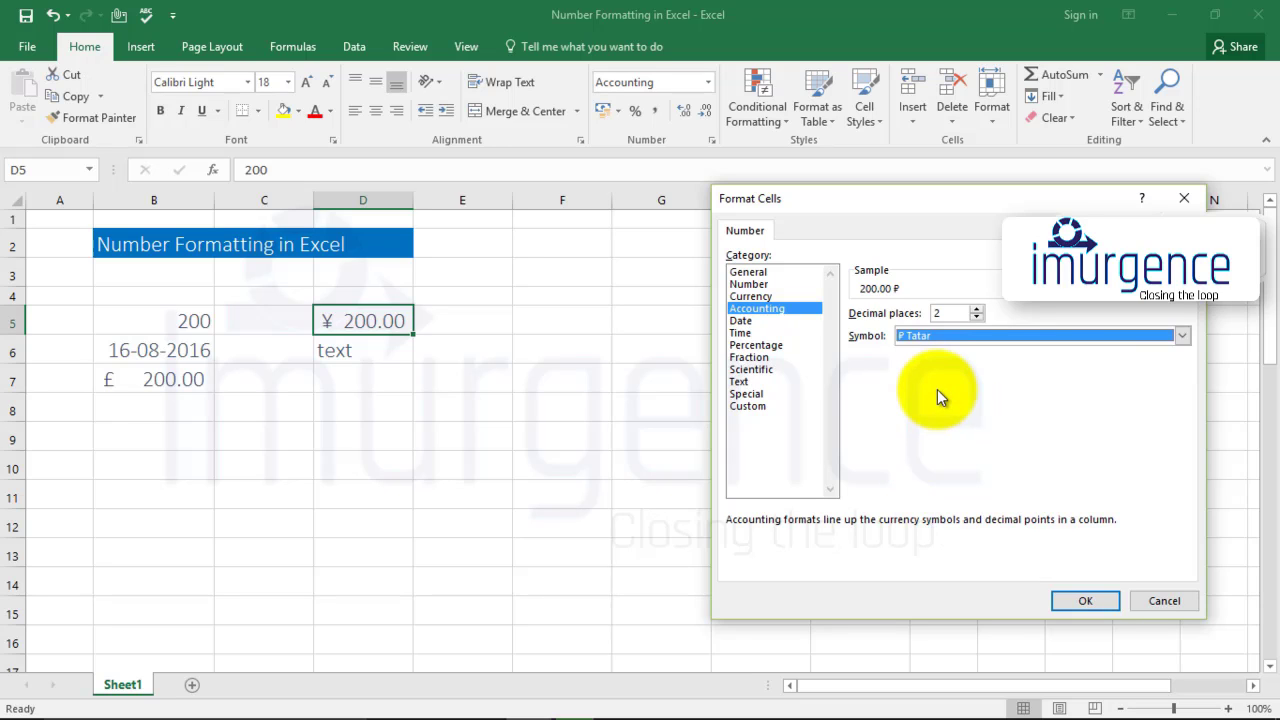
left_click(1086, 601)
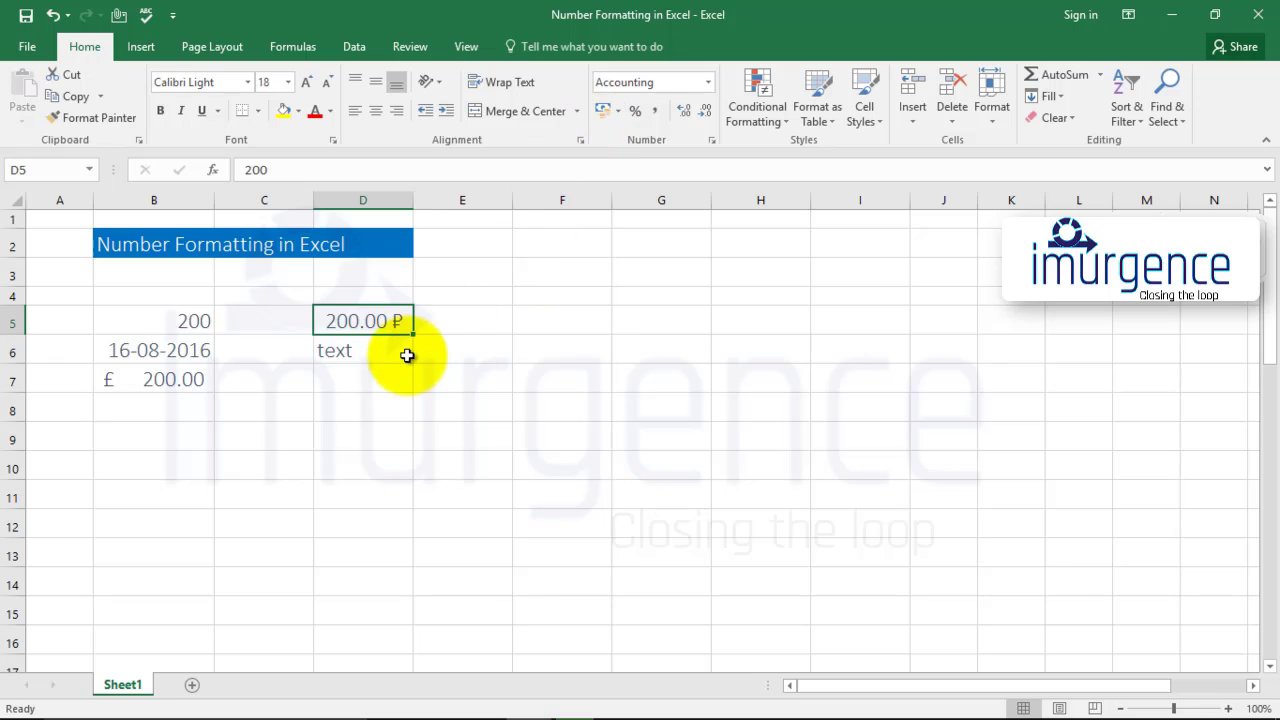
Step: Apply the Short Date format to the date in cell B6
left_click(708, 82)
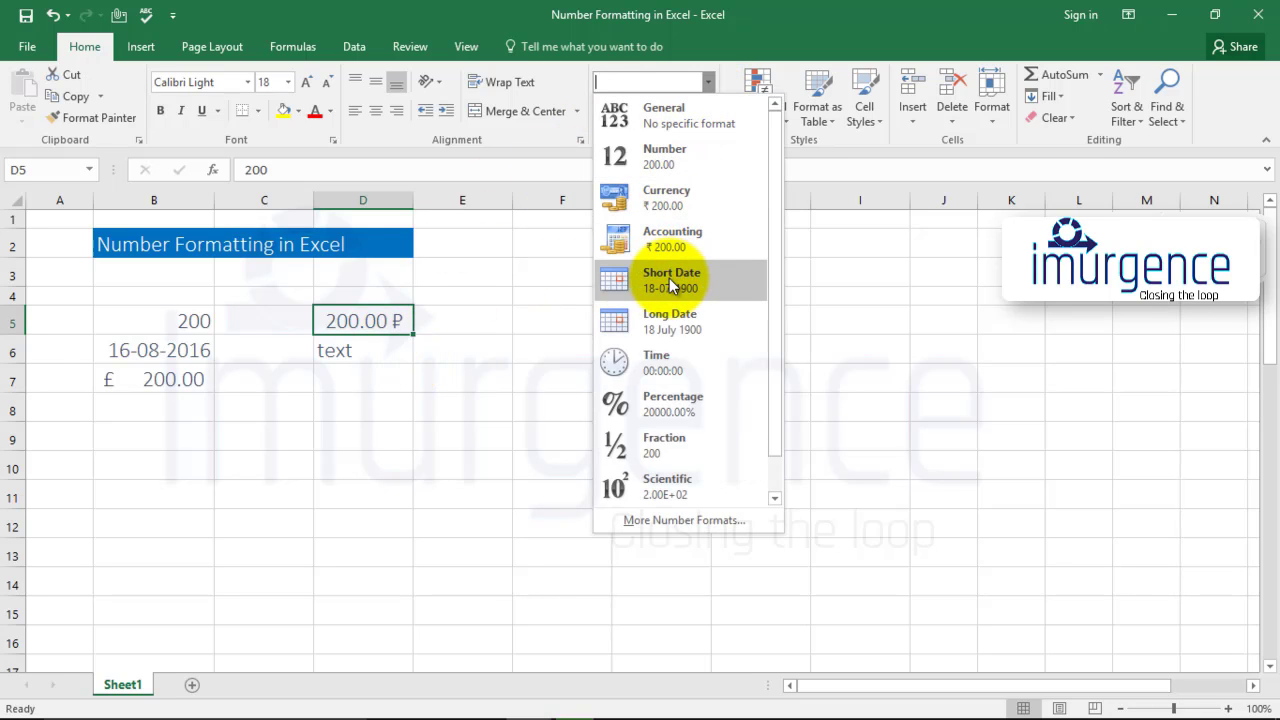
left_click(155, 349)
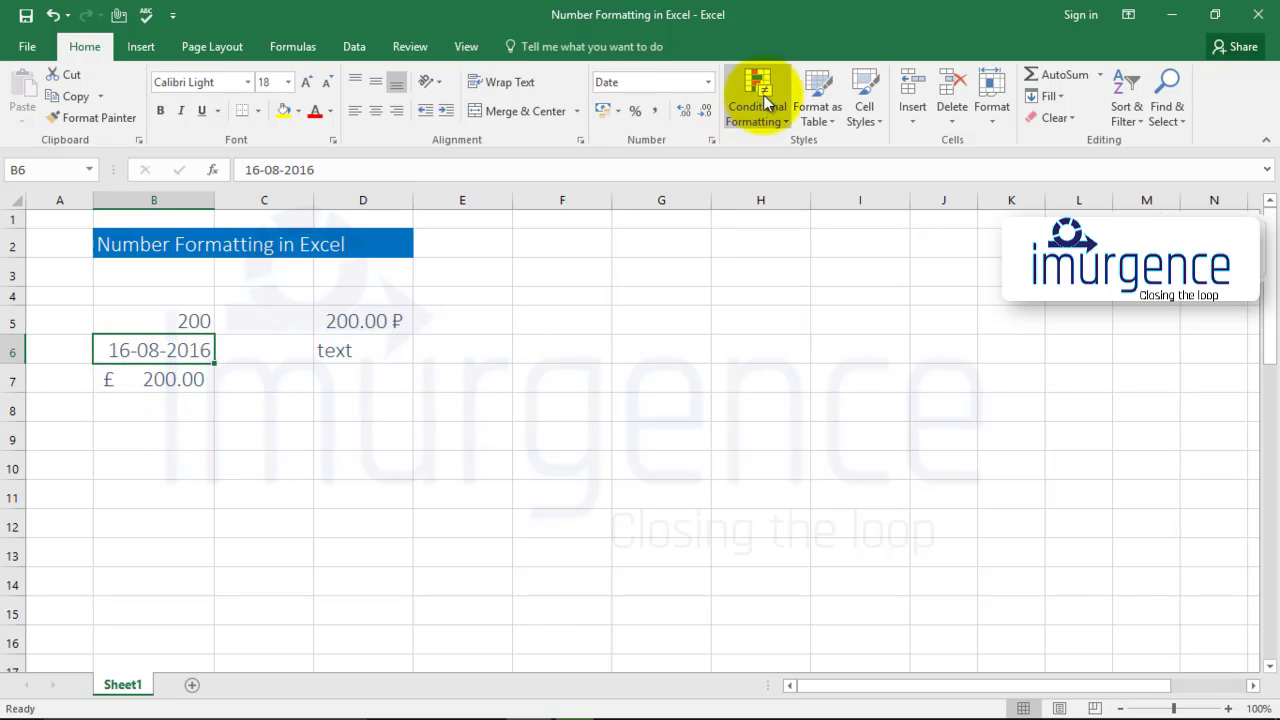
left_click(708, 82)
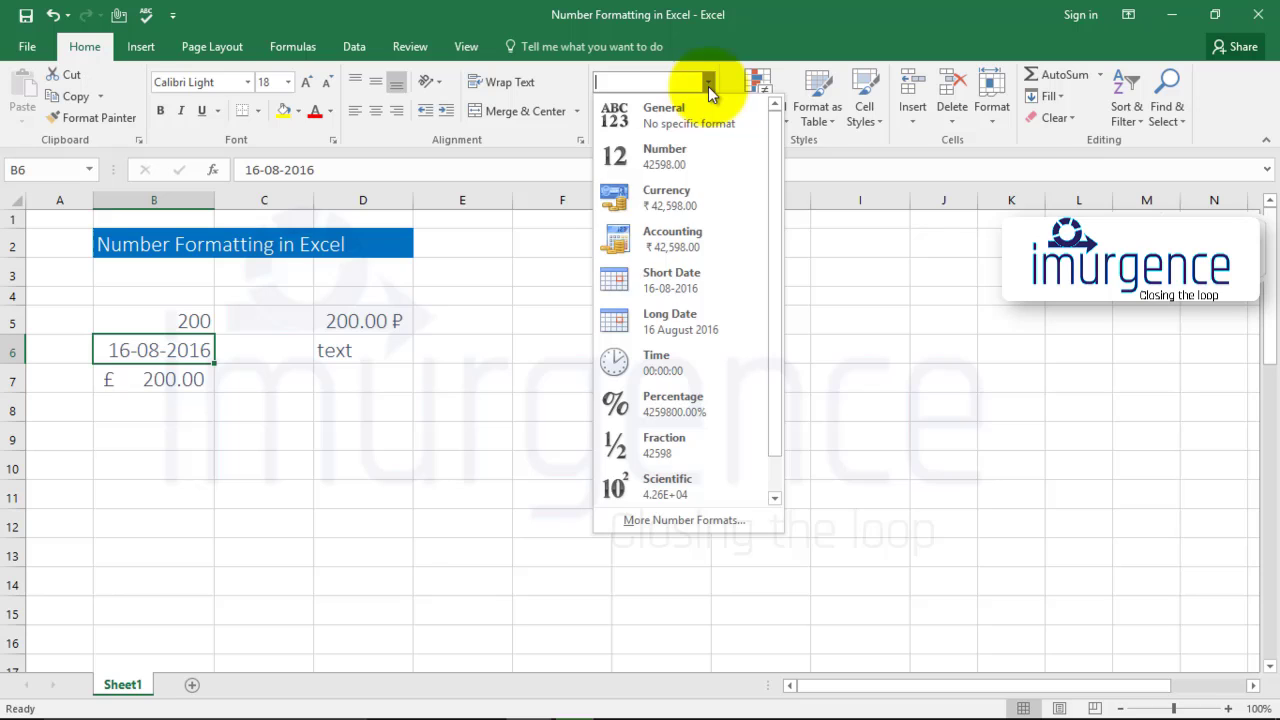
left_click(674, 284)
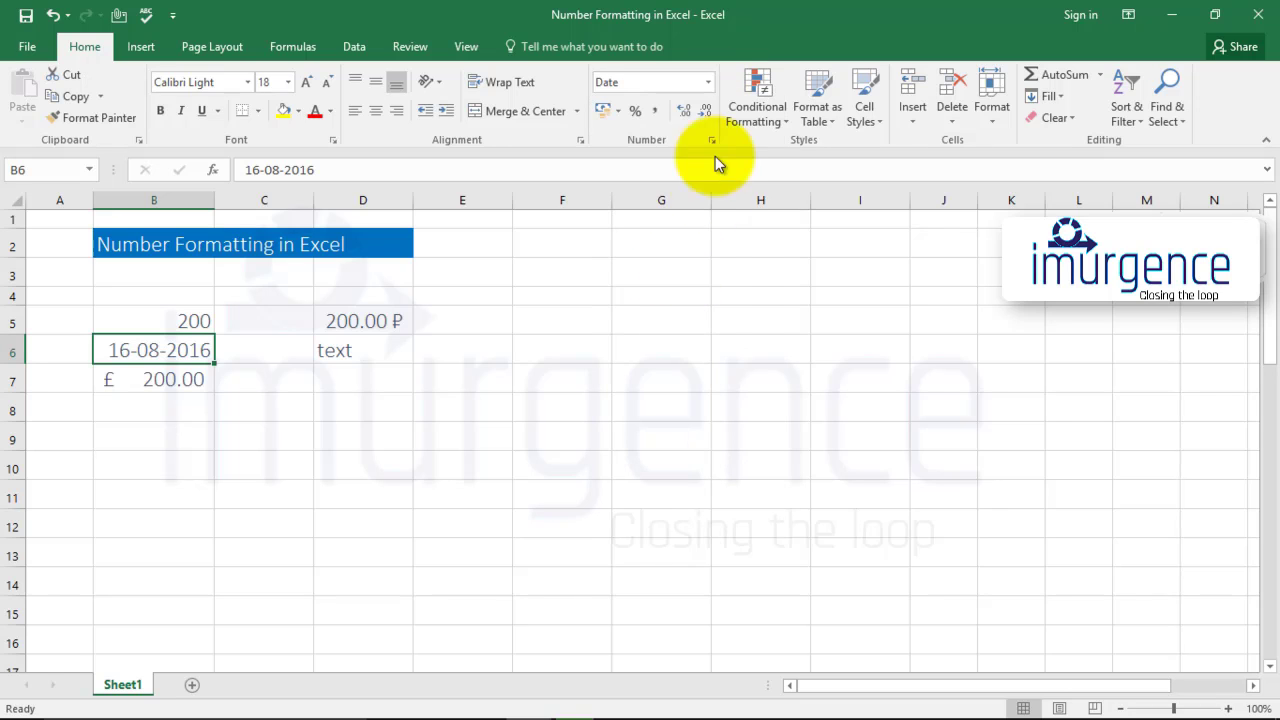
Step: Change cell B6 to the Long Date format and widen column B so the full date fits
left_click(708, 82)
left_click(673, 312)
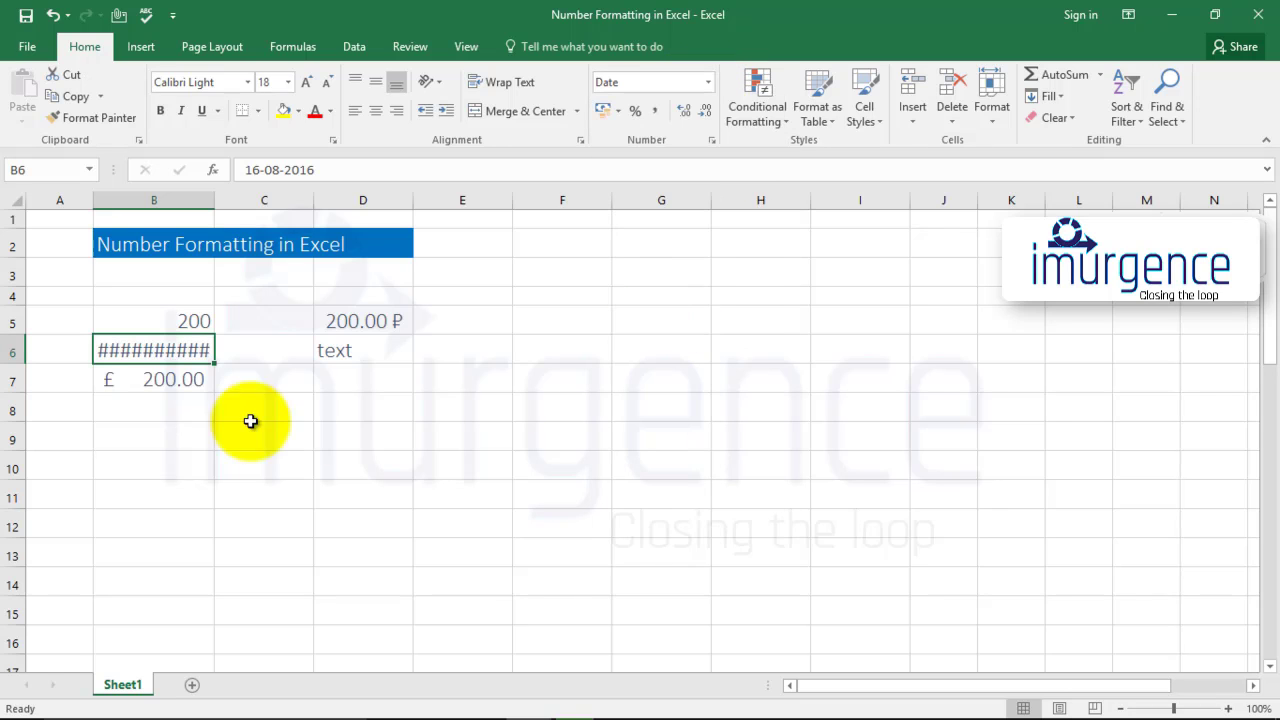
left_click_drag(218, 198, 258, 203)
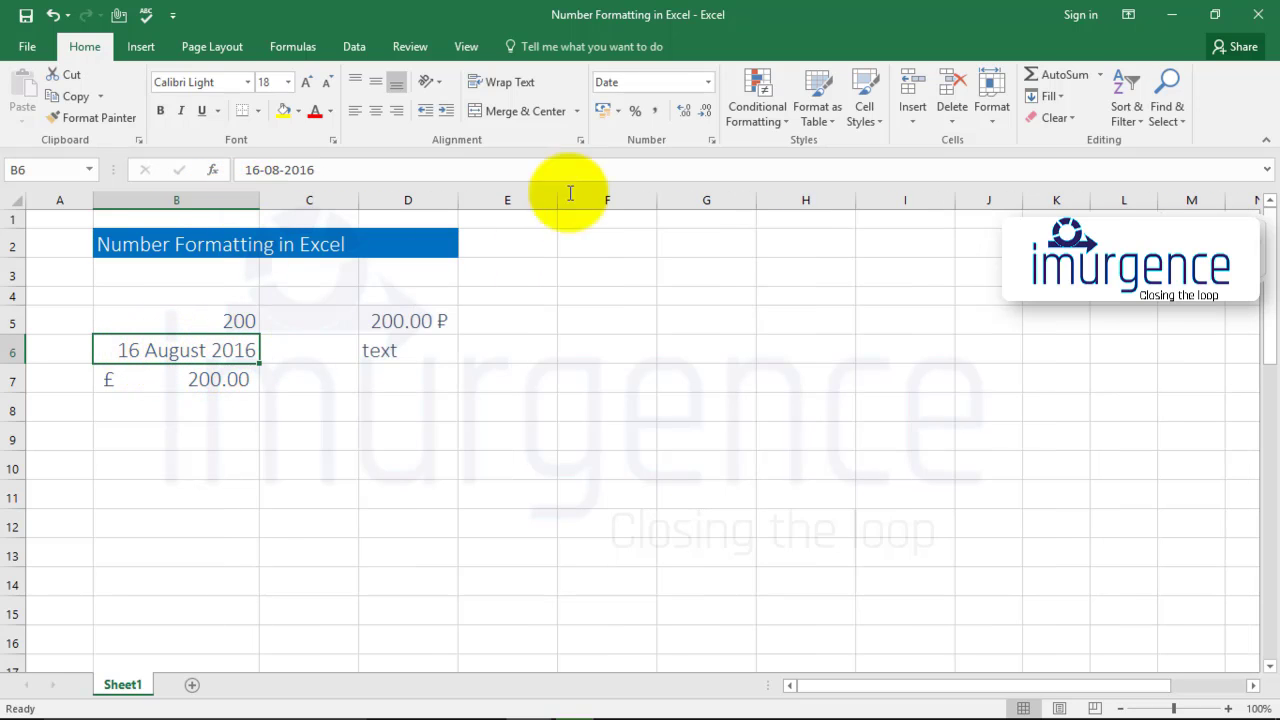
Step: Apply the Time format to cell B6 and widen column B to about twice its width
left_click(708, 82)
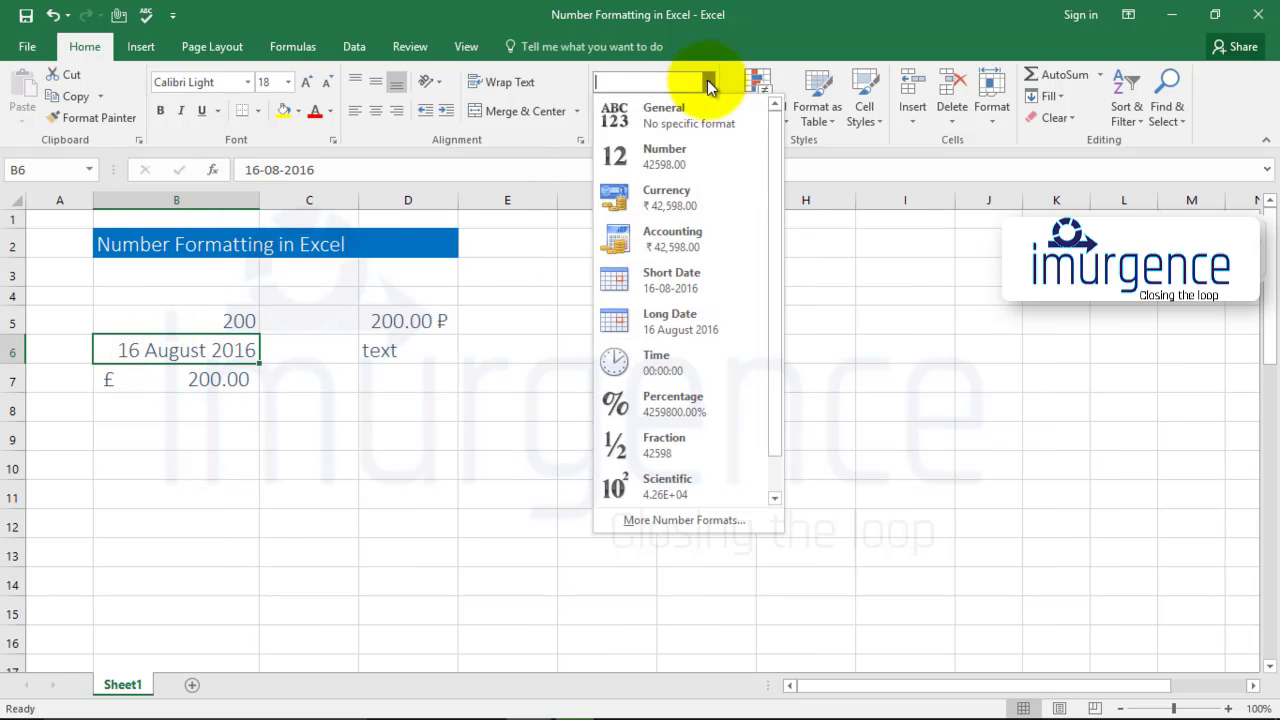
left_click(653, 367)
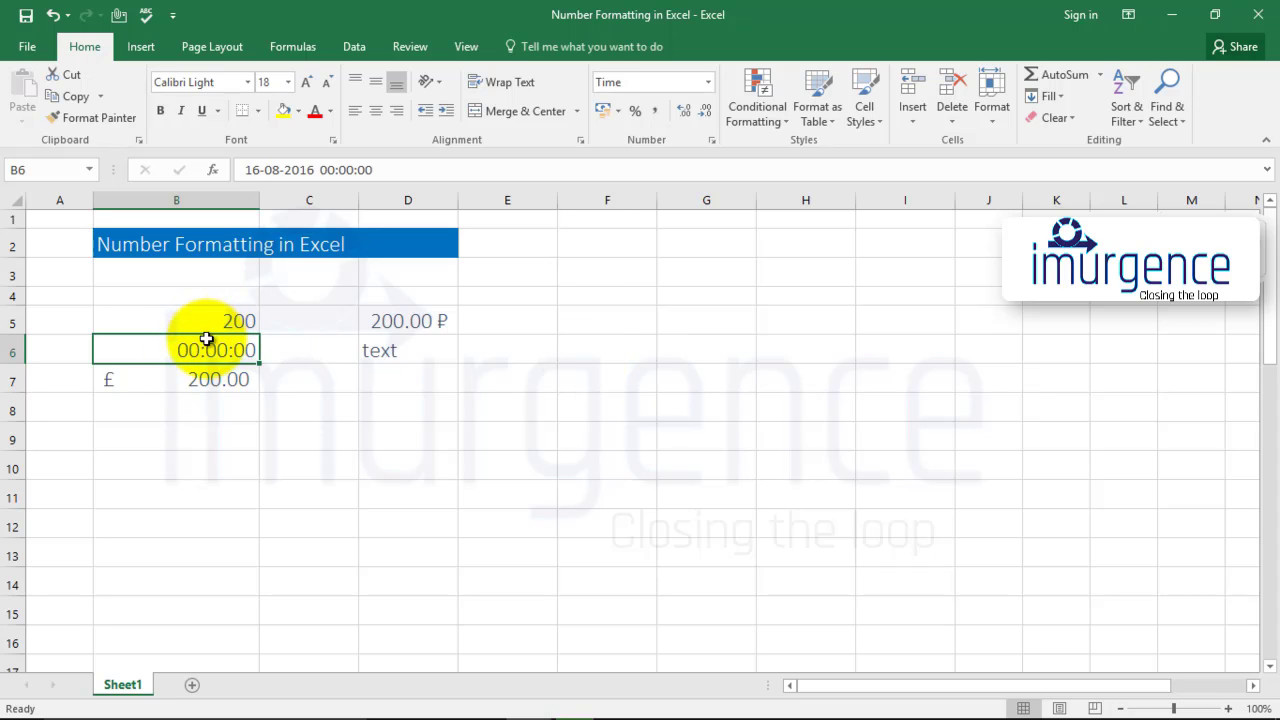
left_click(329, 172)
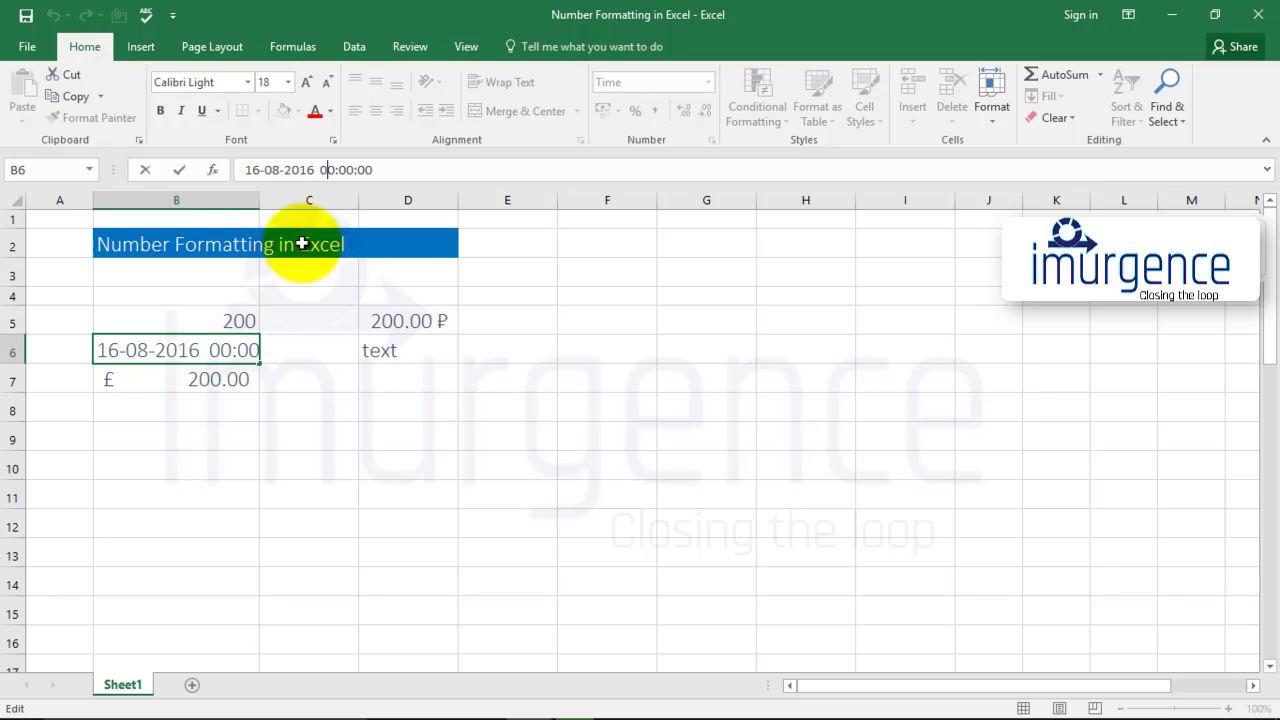
left_click(309, 321)
left_click_drag(259, 200, 421, 214)
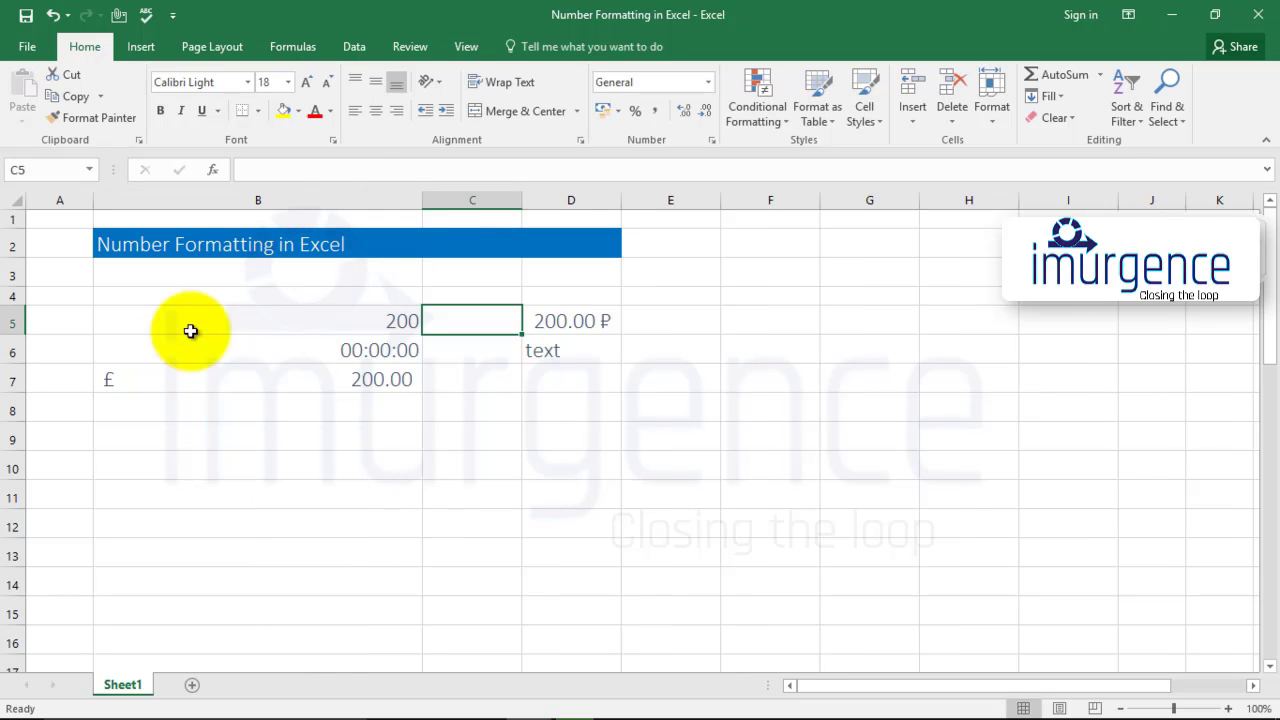
left_click(194, 343)
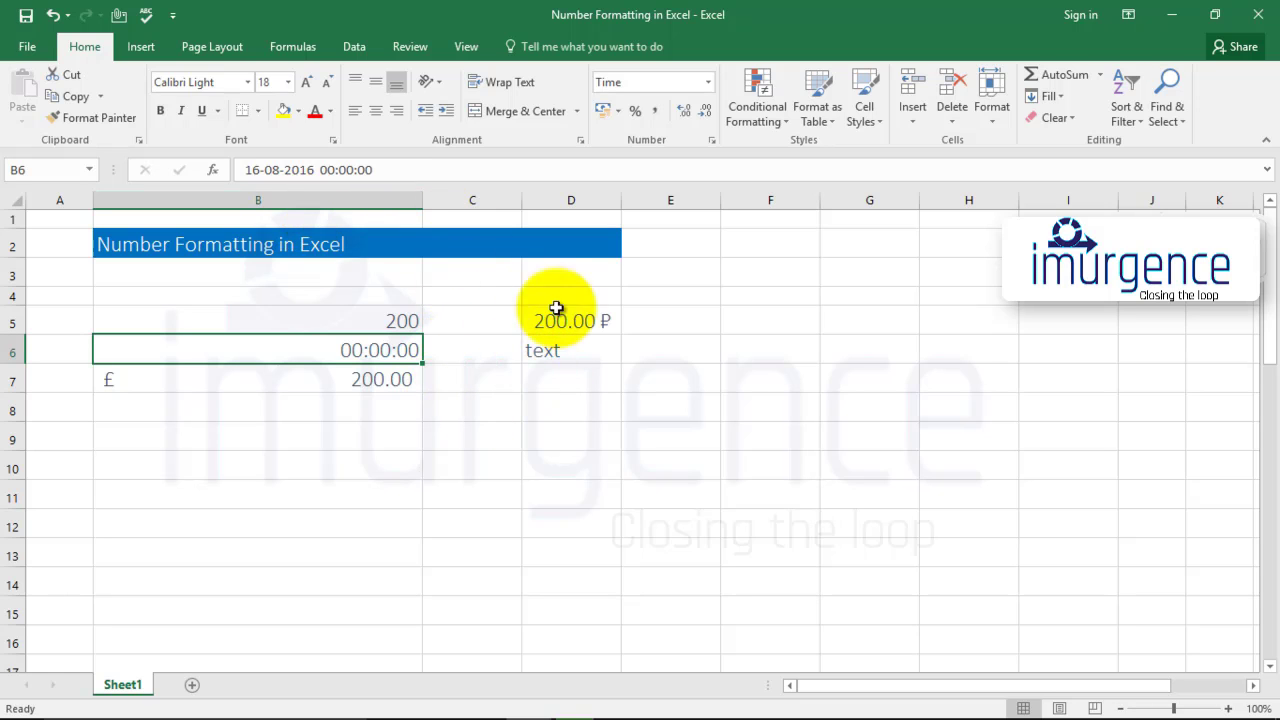
left_click(708, 82)
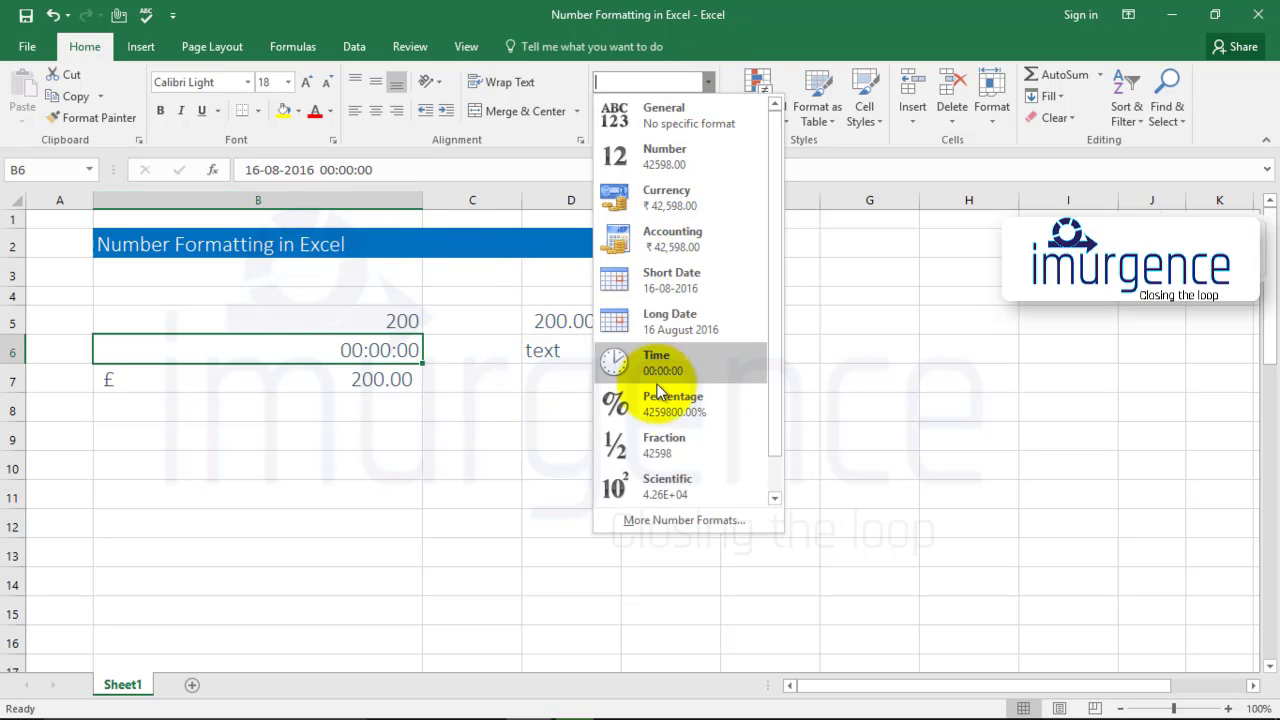
left_click(489, 421)
Step: Apply the Percentage format to the number in cell B5
left_click(400, 318)
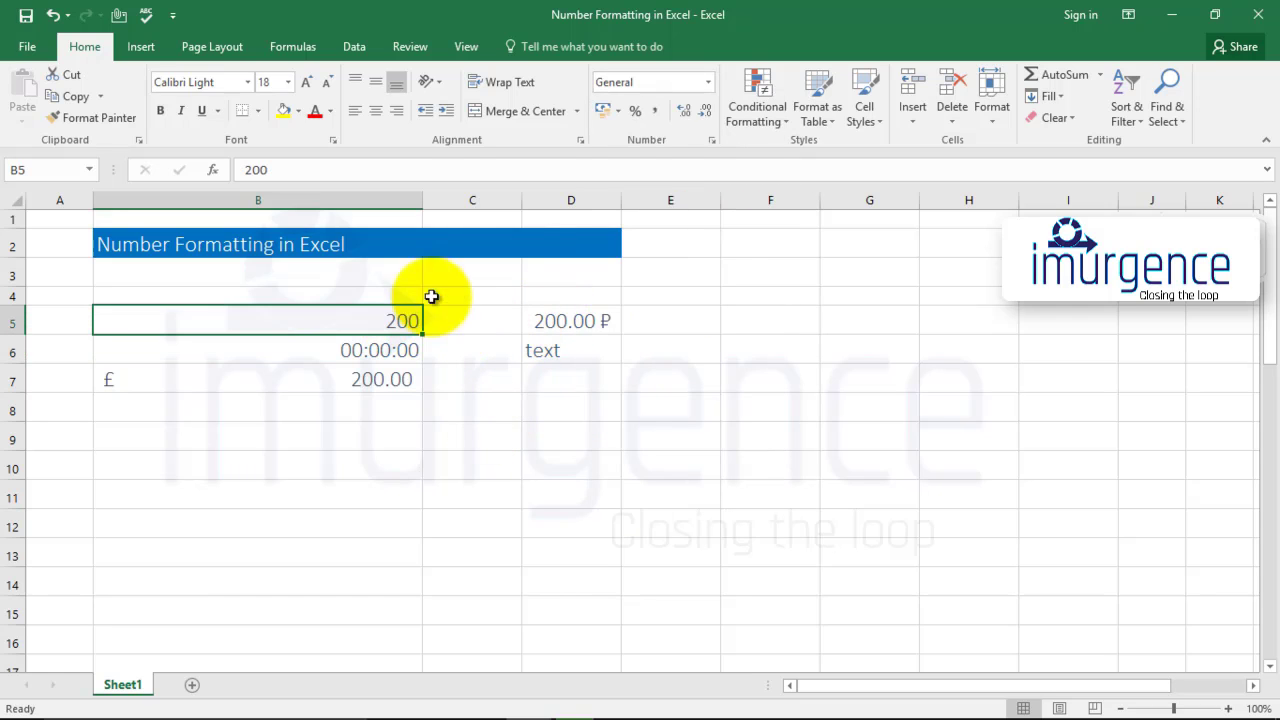
left_click(708, 82)
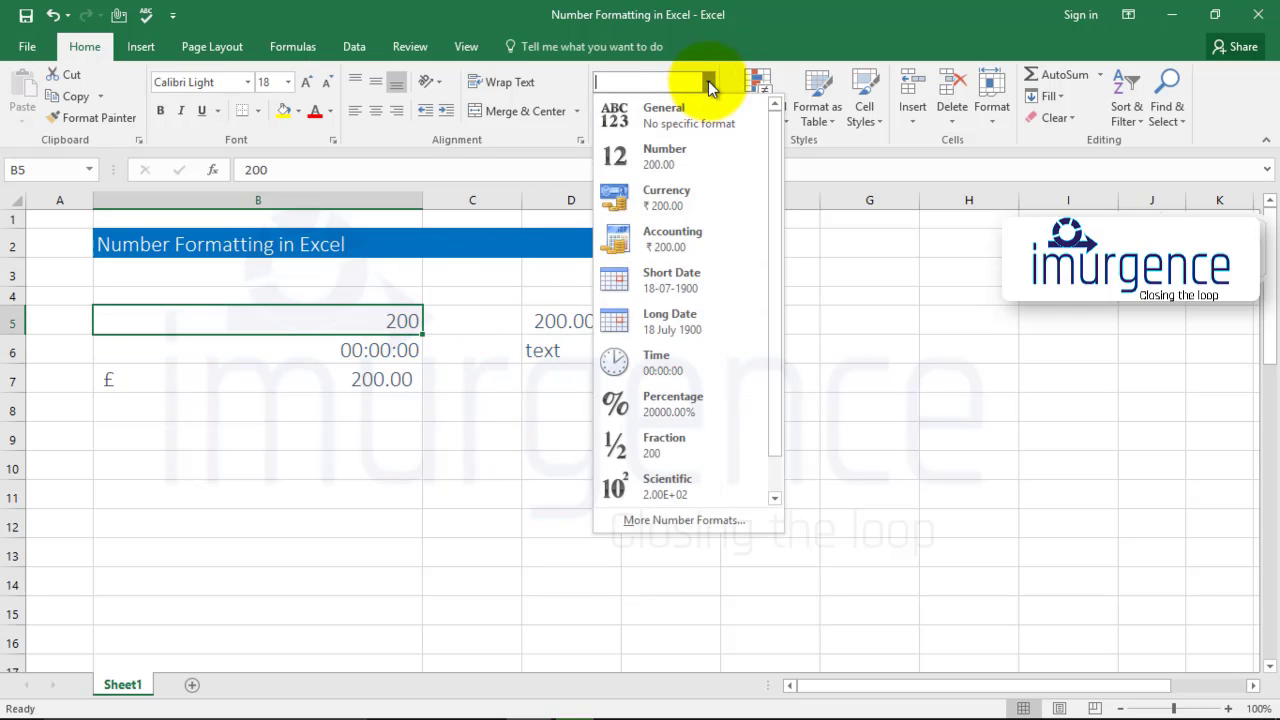
left_click(672, 404)
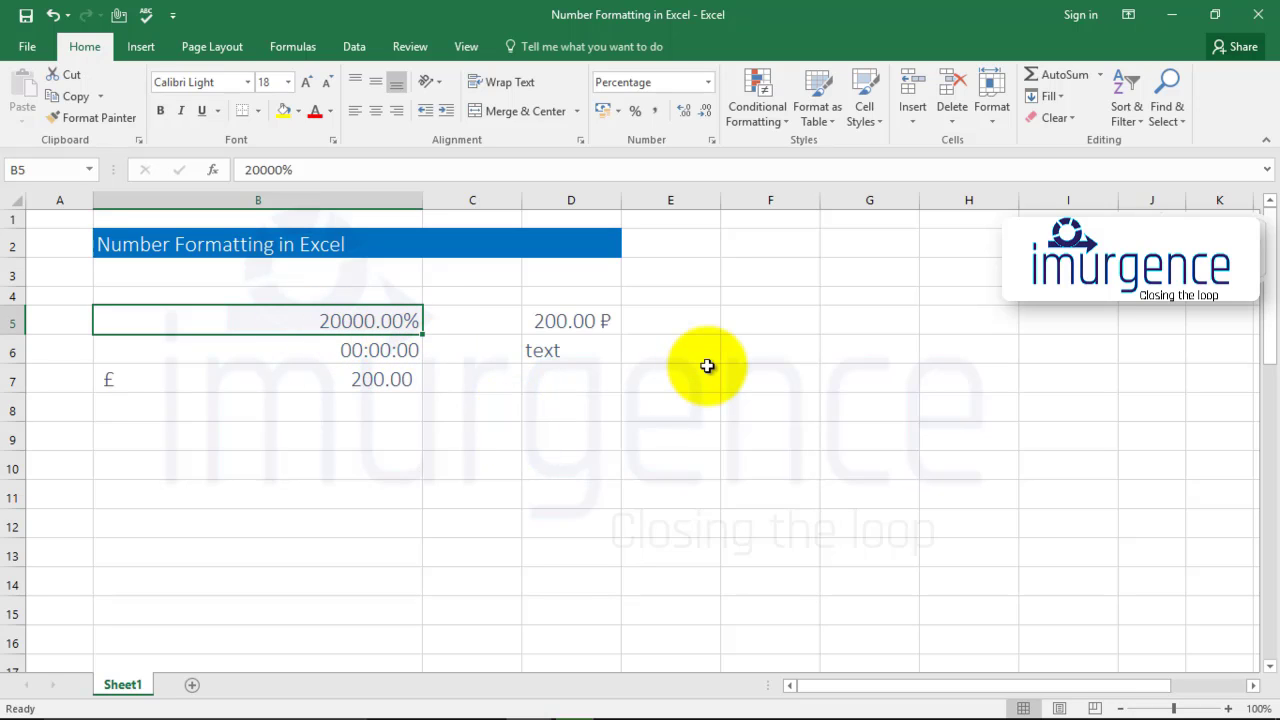
Step: Enter the formula =25/100 in cell F5 and apply the percent style to it
left_click(758, 329)
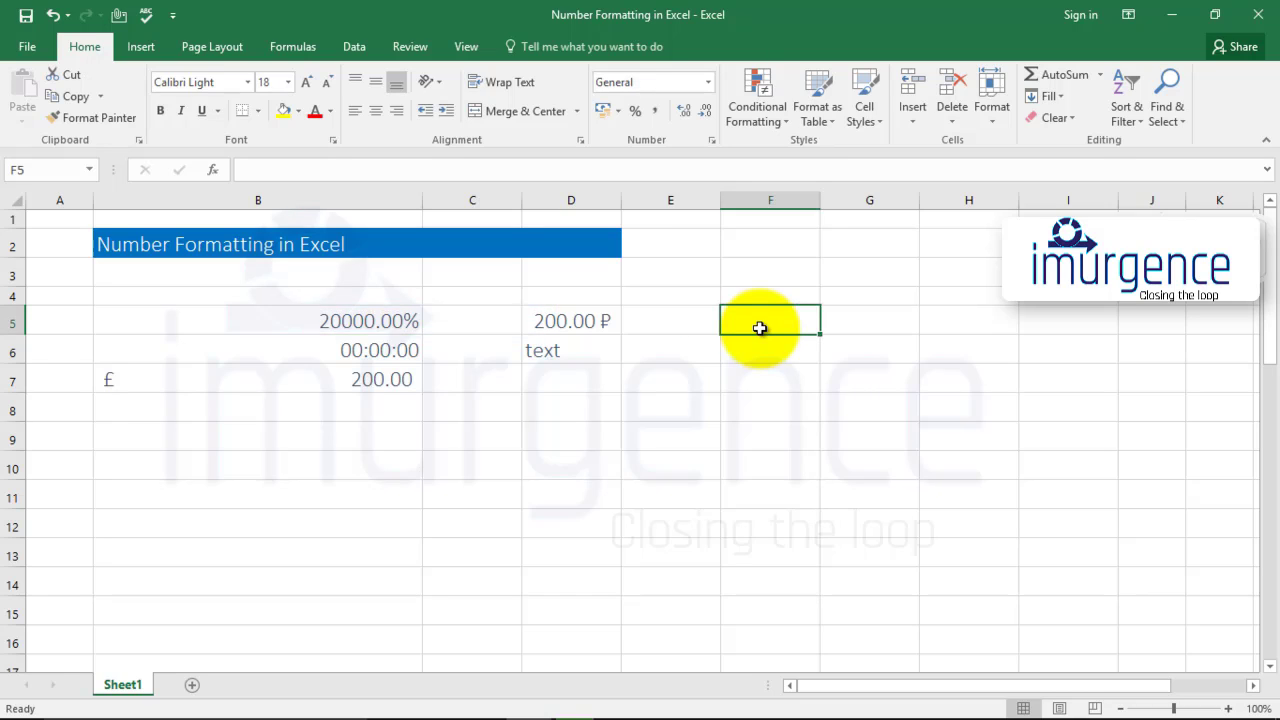
type("=25/100")
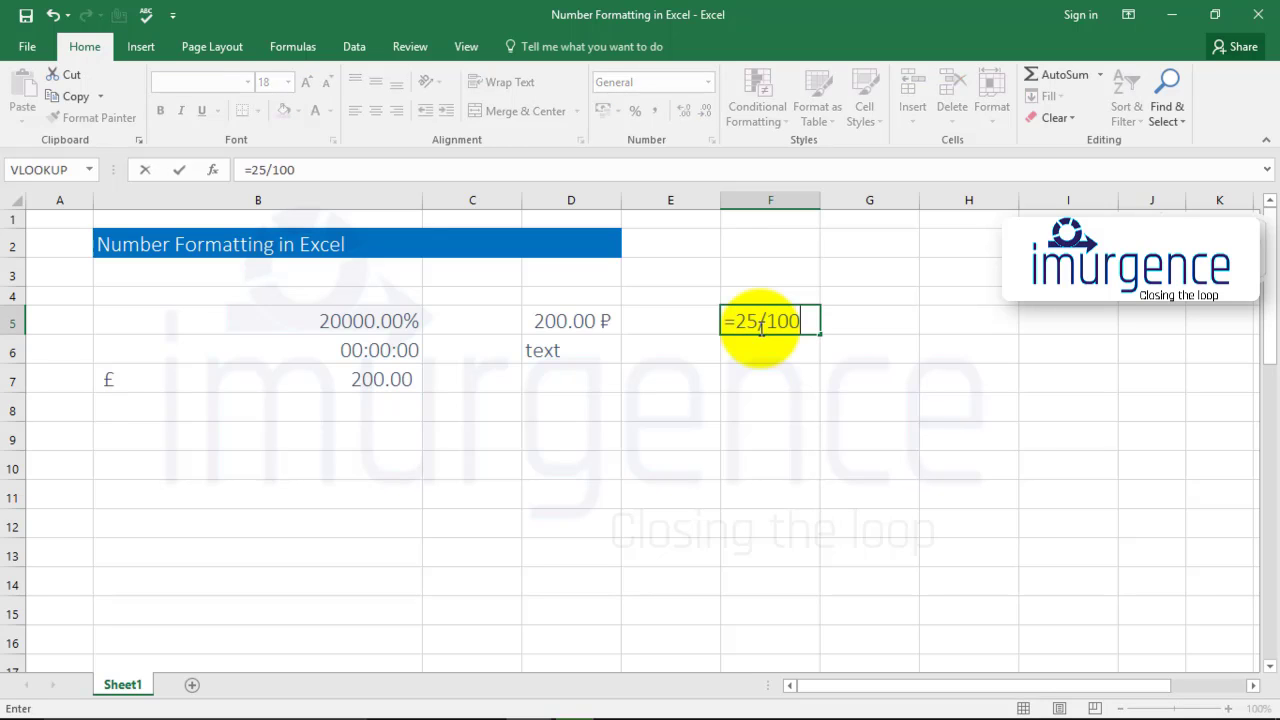
key("Return")
left_click(760, 326)
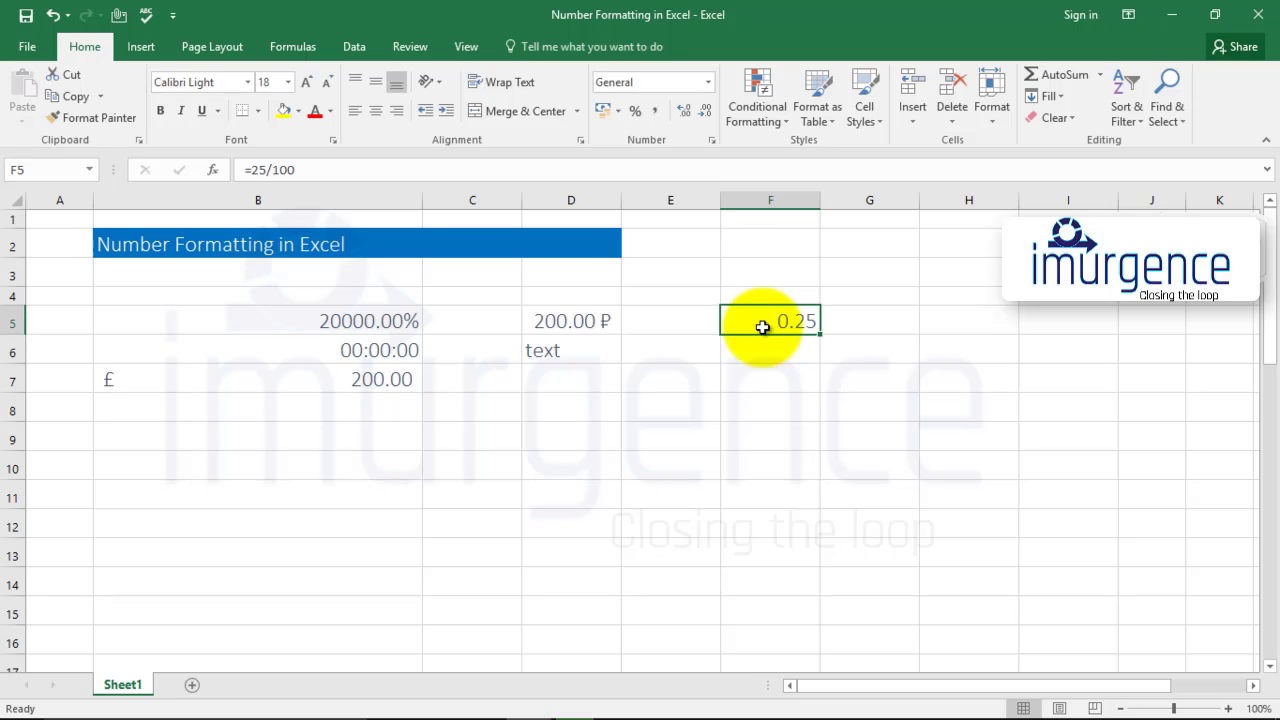
left_click(636, 111)
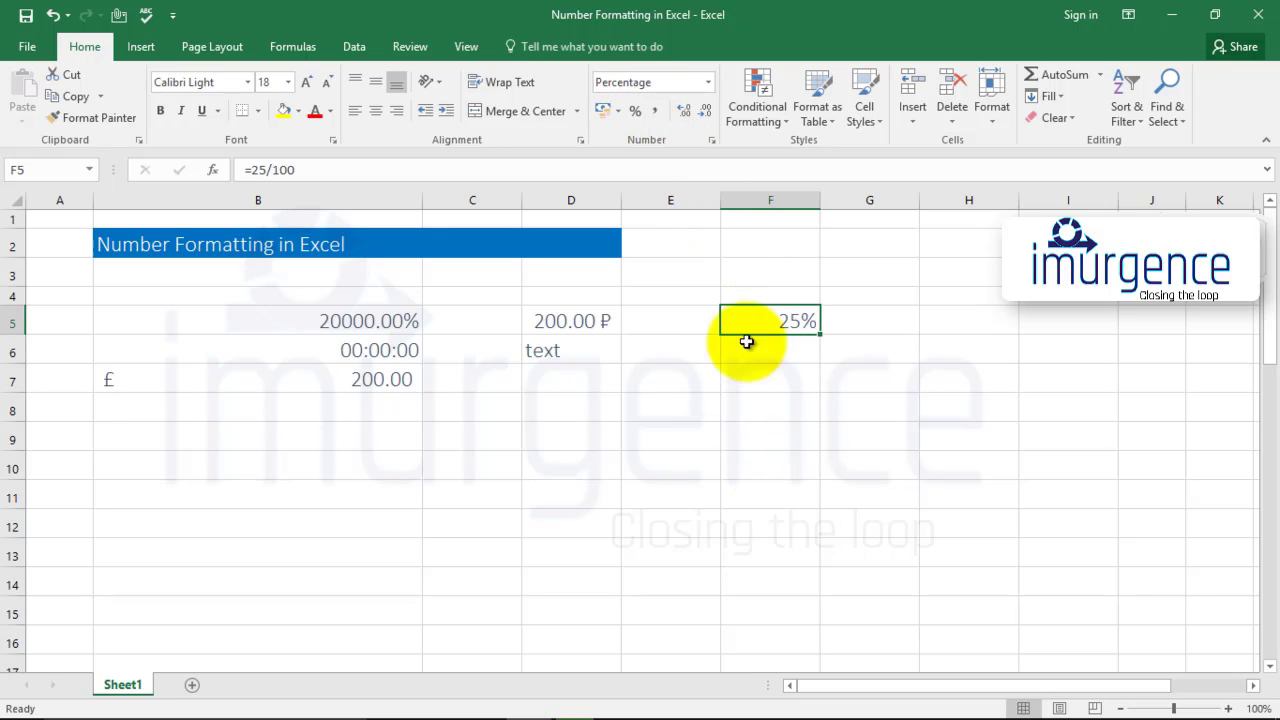
Step: Change cell F5 to the Text format
left_click(711, 82)
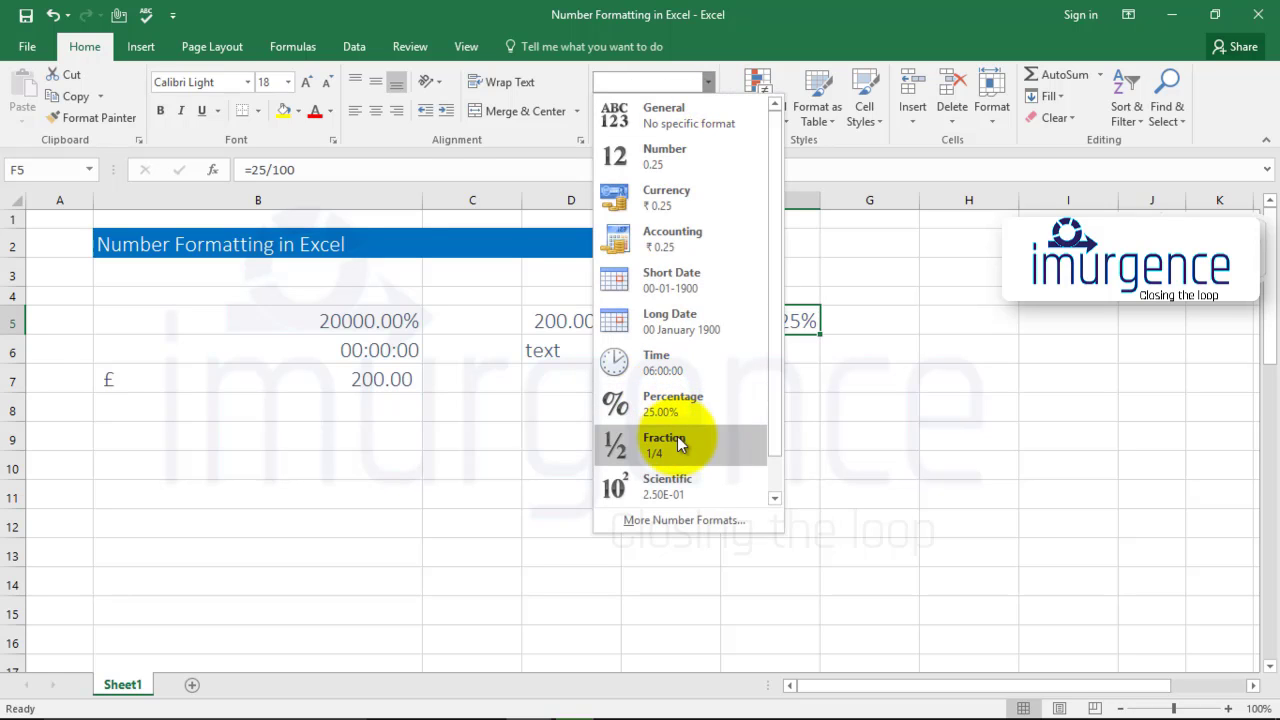
left_click_drag(771, 351, 770, 407)
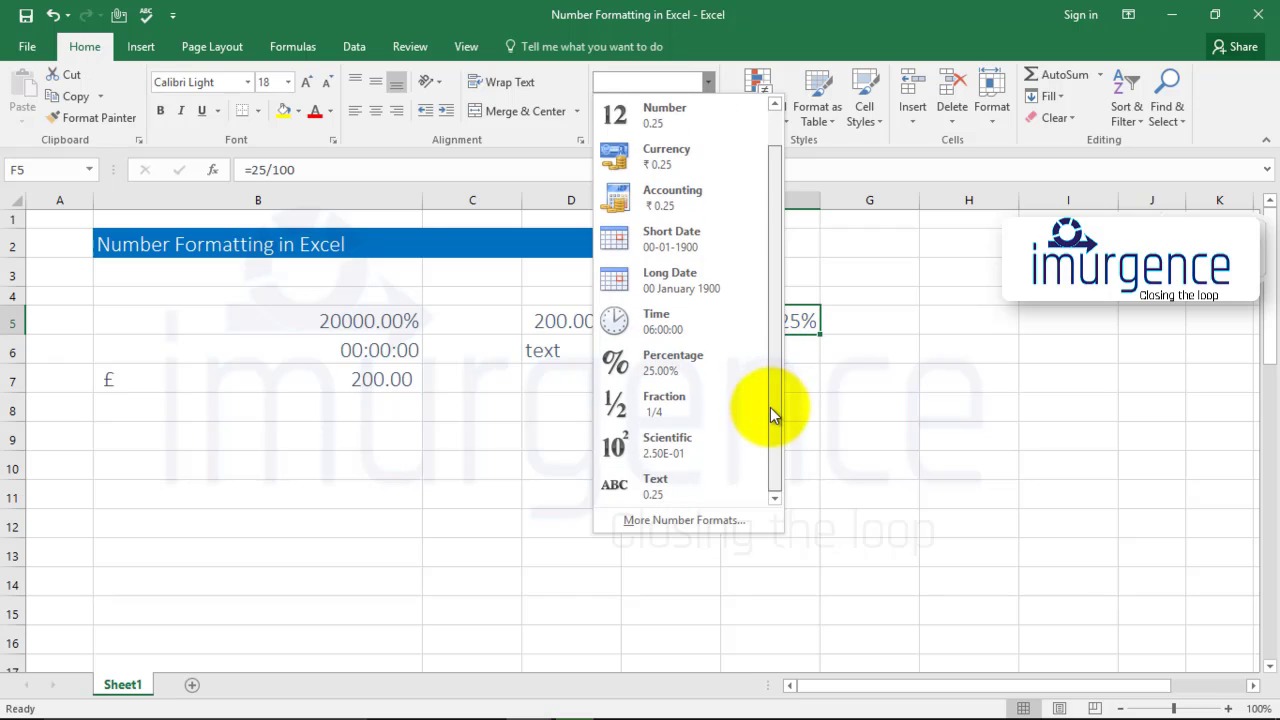
left_click(655, 488)
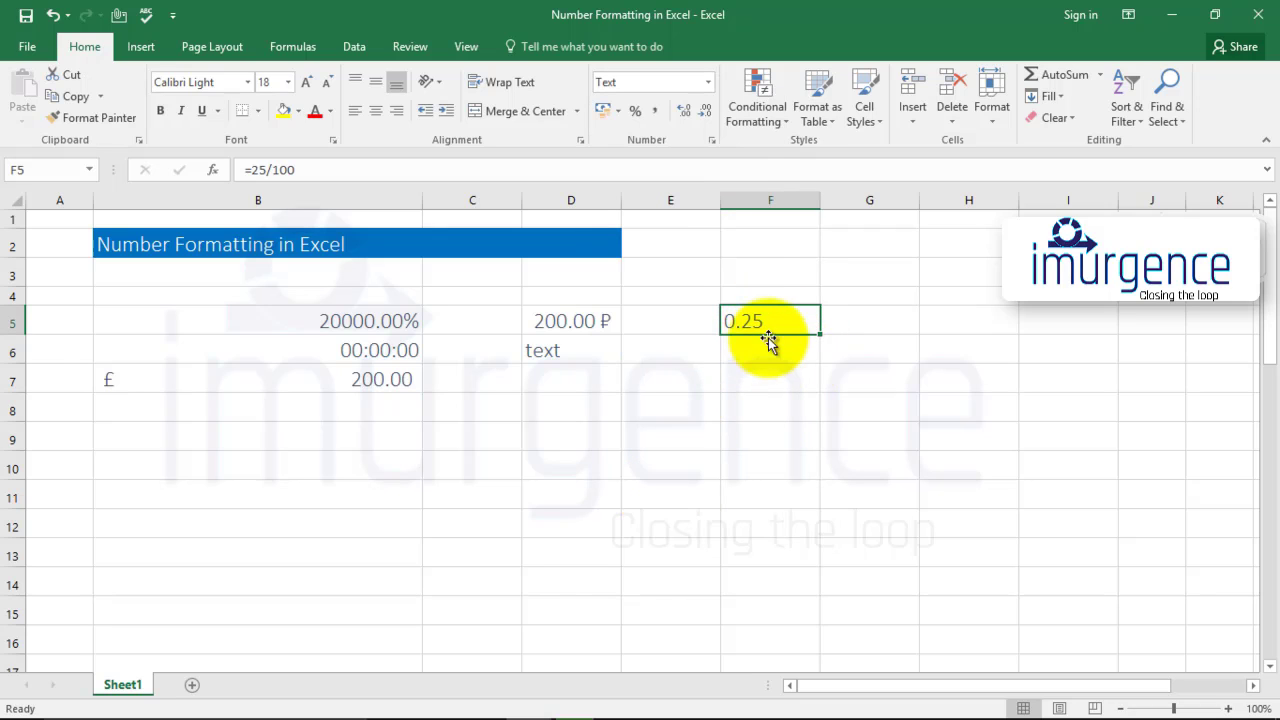
left_click(770, 355)
left_click(767, 314)
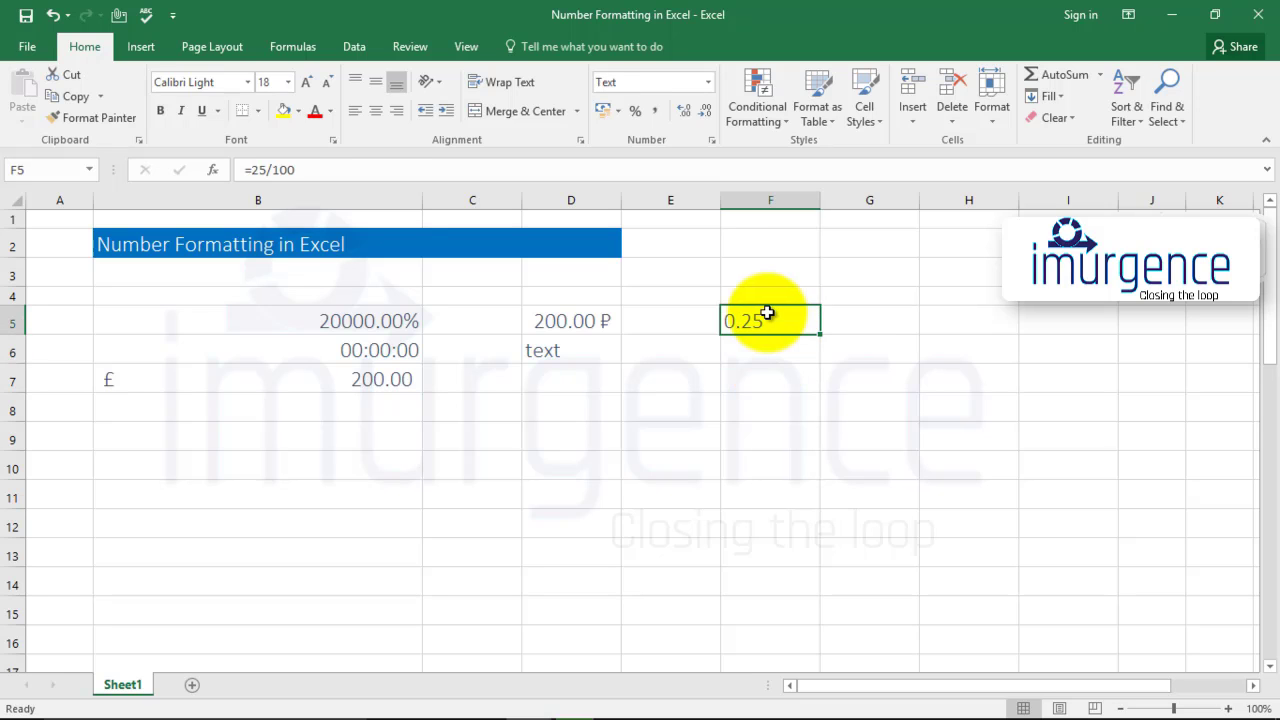
left_click(684, 400)
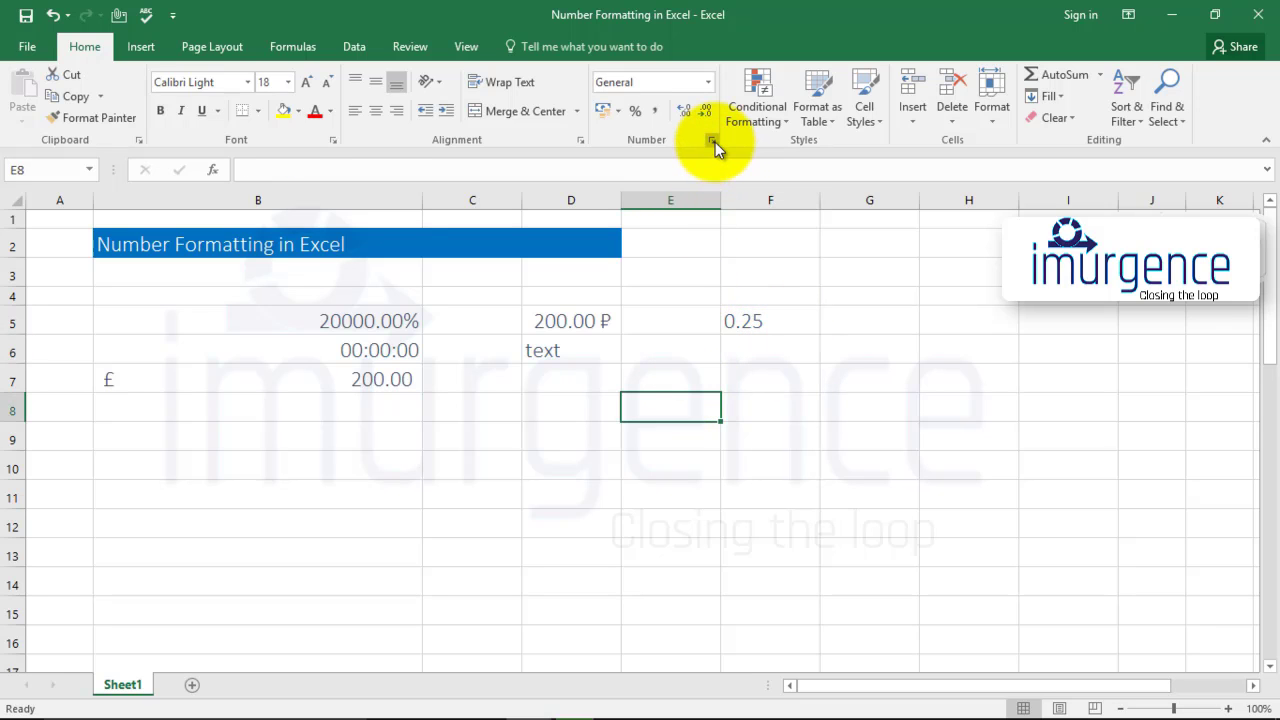
left_click(712, 141)
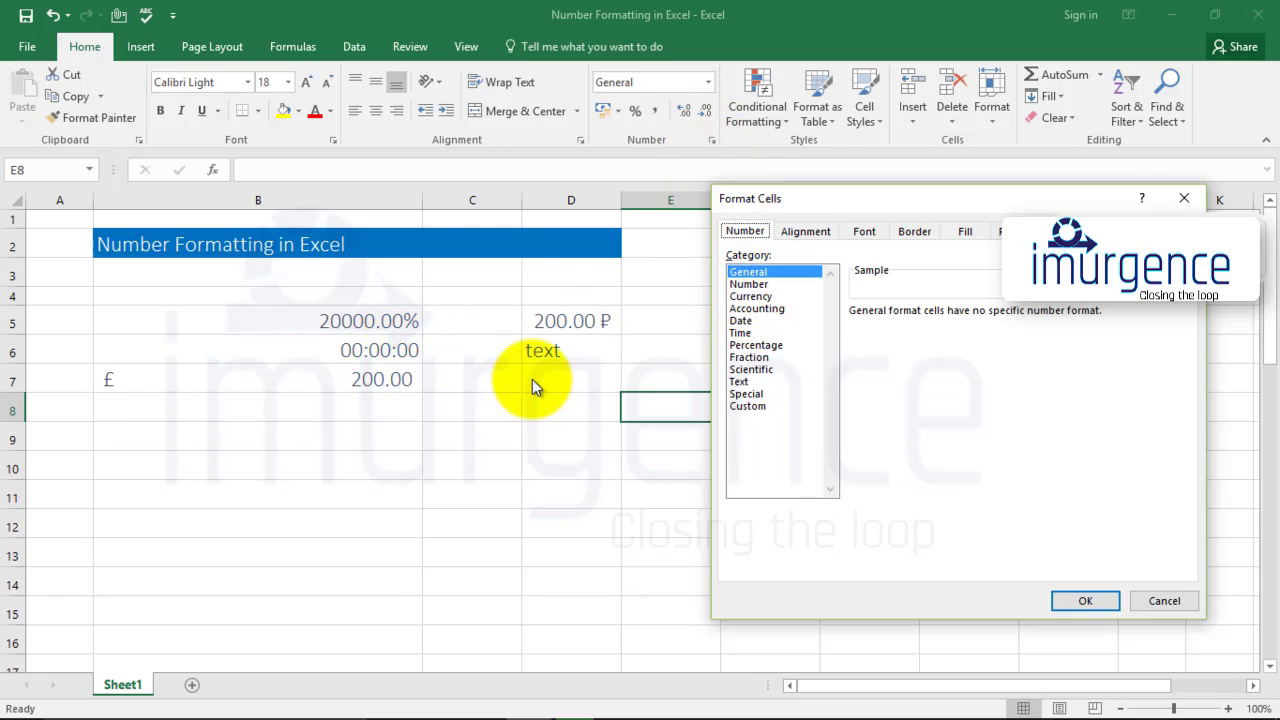
key("Escape")
left_click(572, 321)
Step: Open the full Format Cells settings for cell F5 and go through the negative-number styles of the Number category
left_click(730, 321)
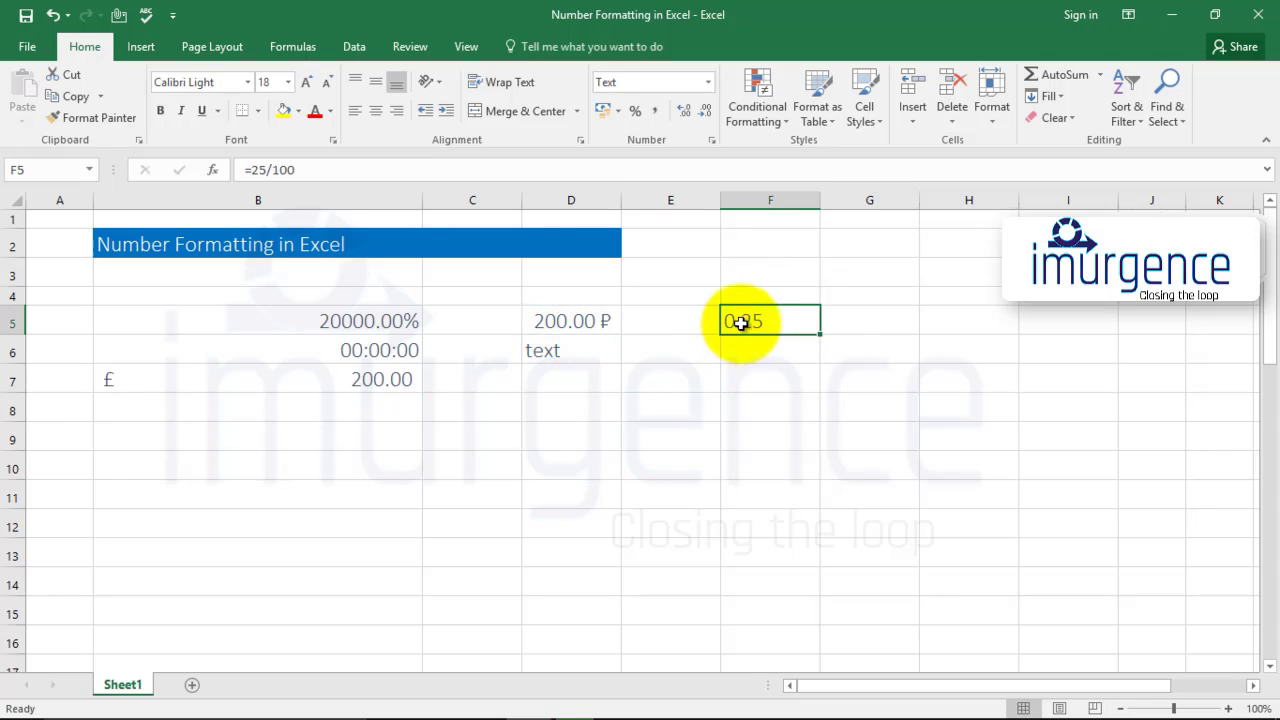
left_click(711, 140)
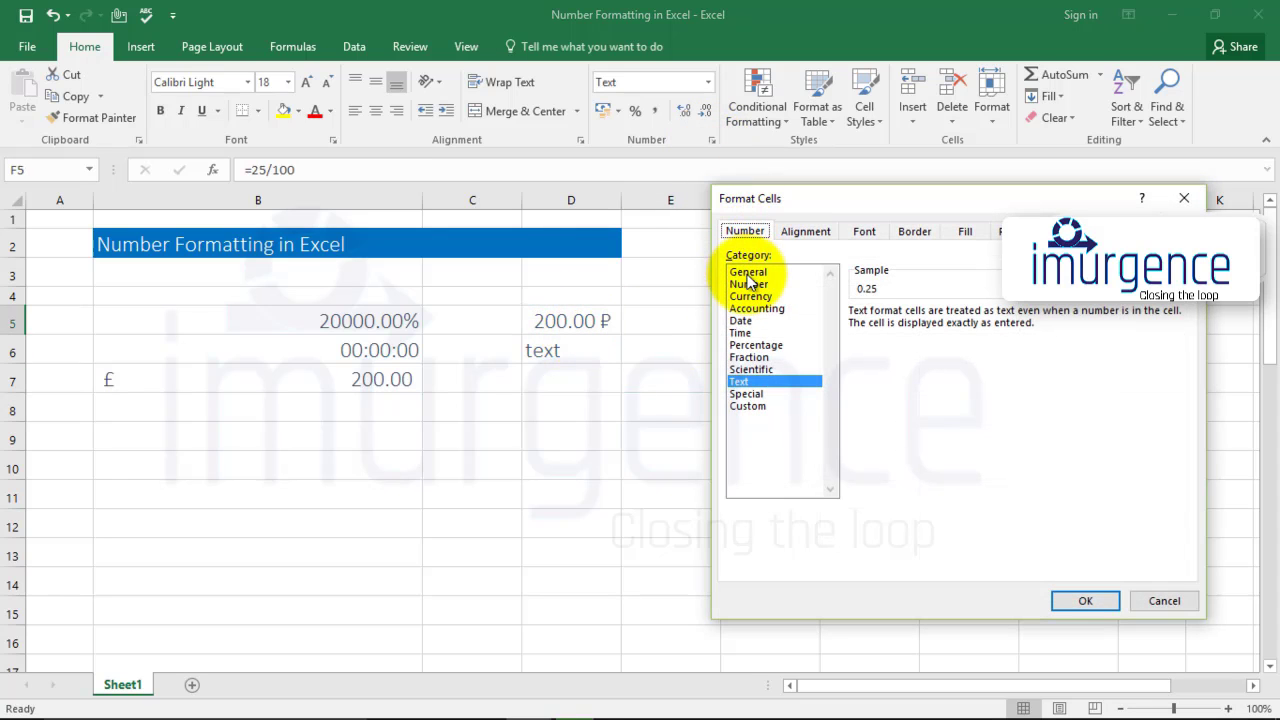
left_click(748, 272)
left_click(750, 284)
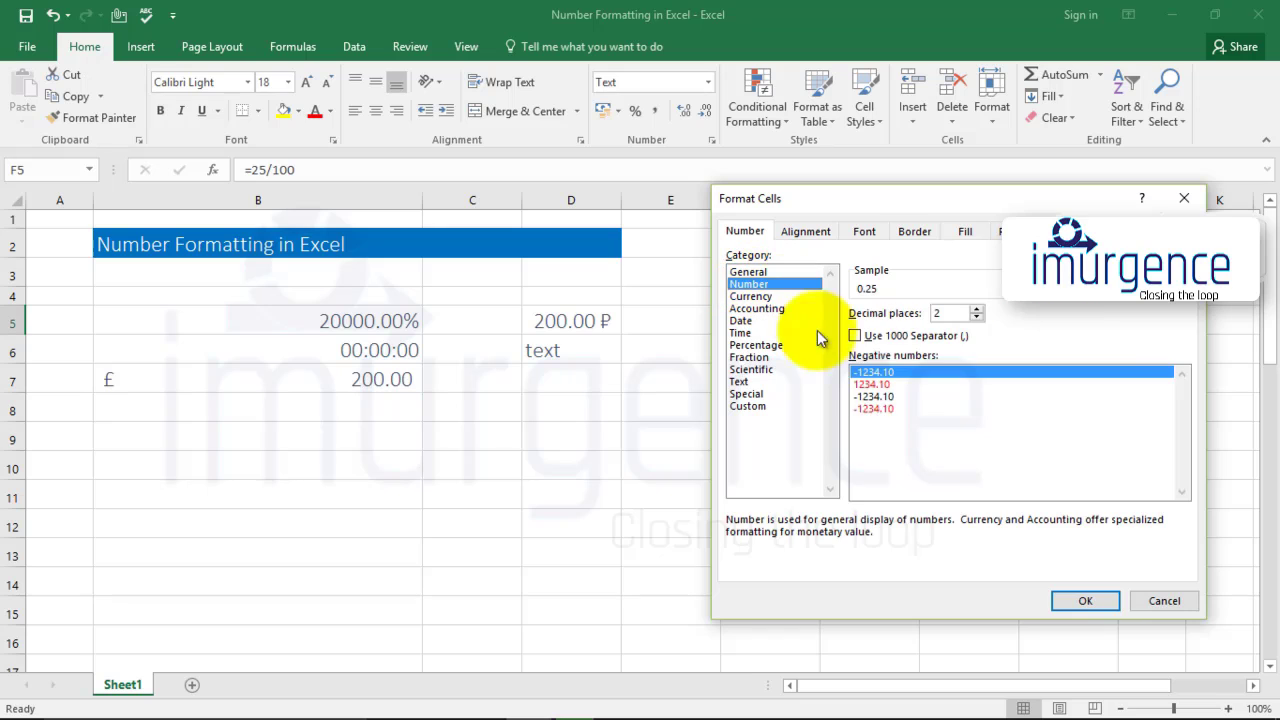
left_click(868, 385)
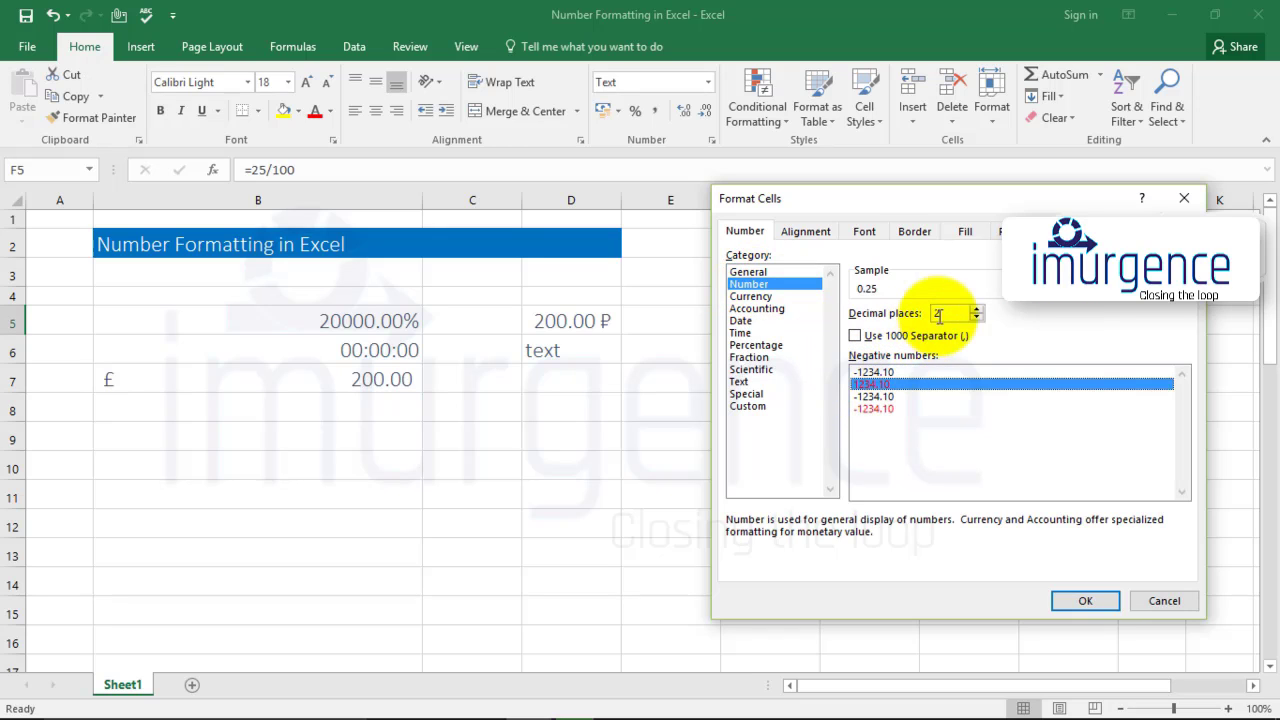
left_click(884, 397)
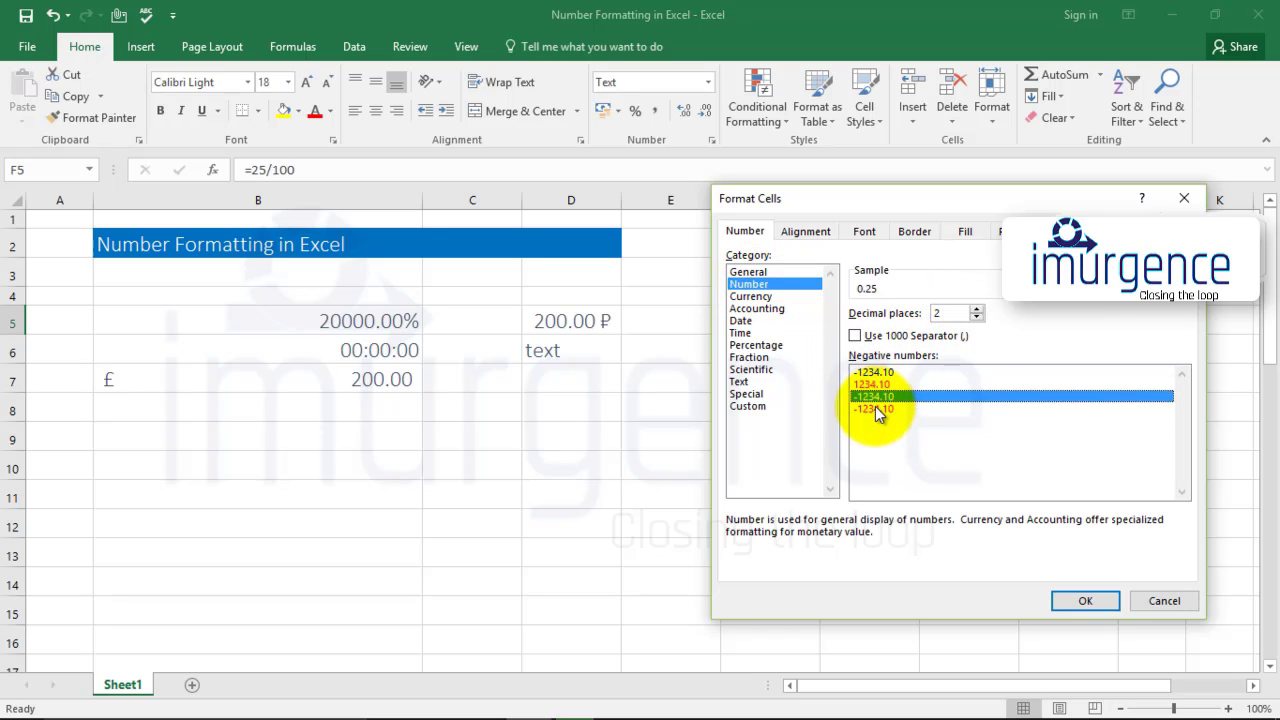
left_click(876, 409)
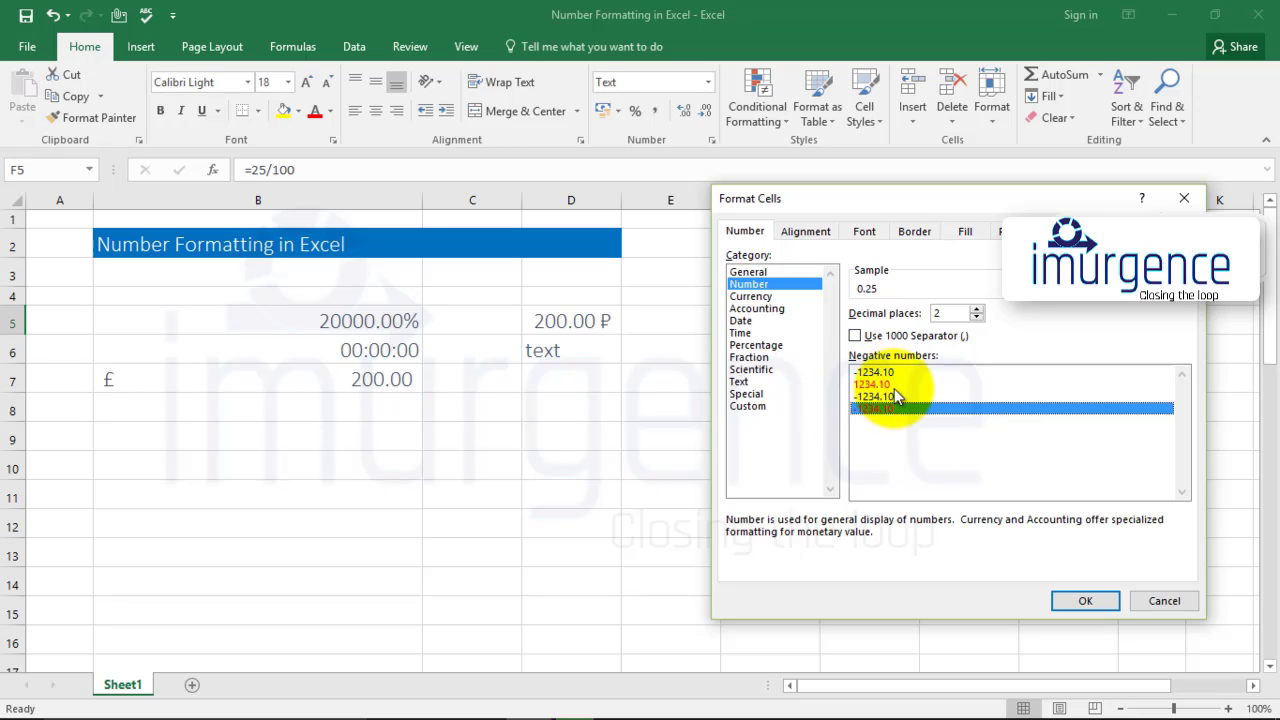
Step: Examine the range of currency symbols offered for the Currency category in the Format Cells settings
left_click(752, 297)
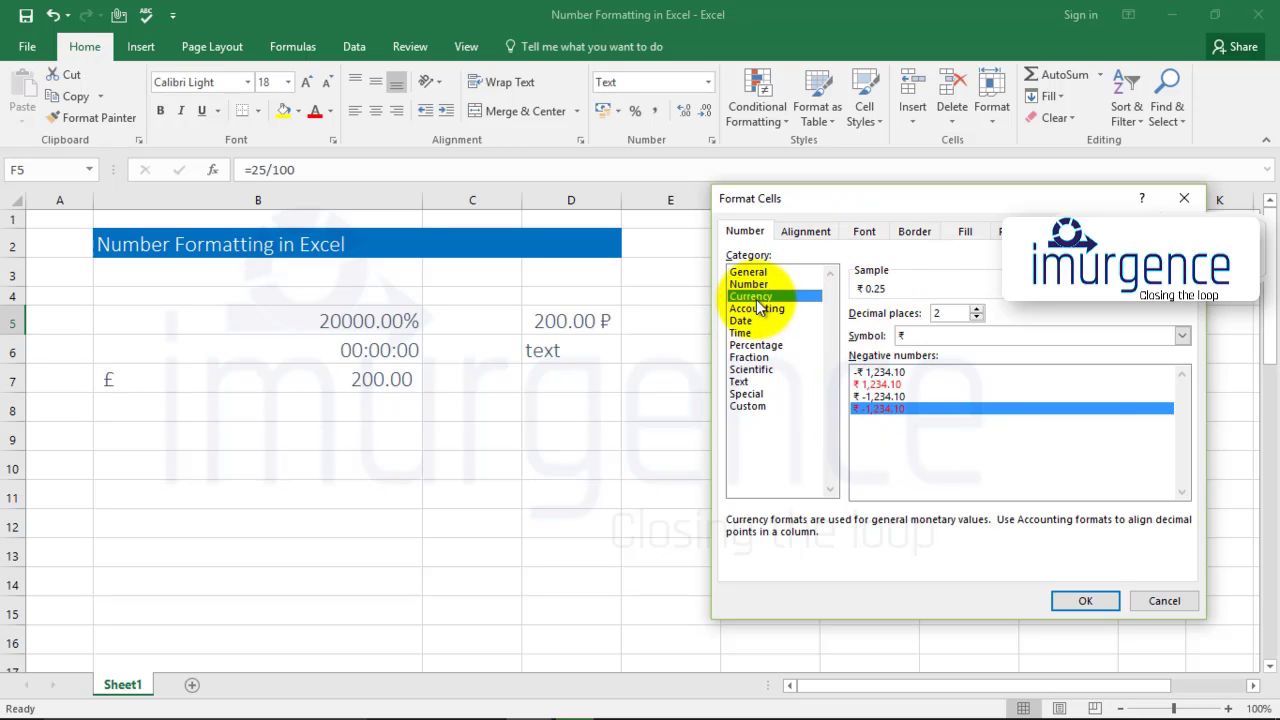
left_click(940, 336)
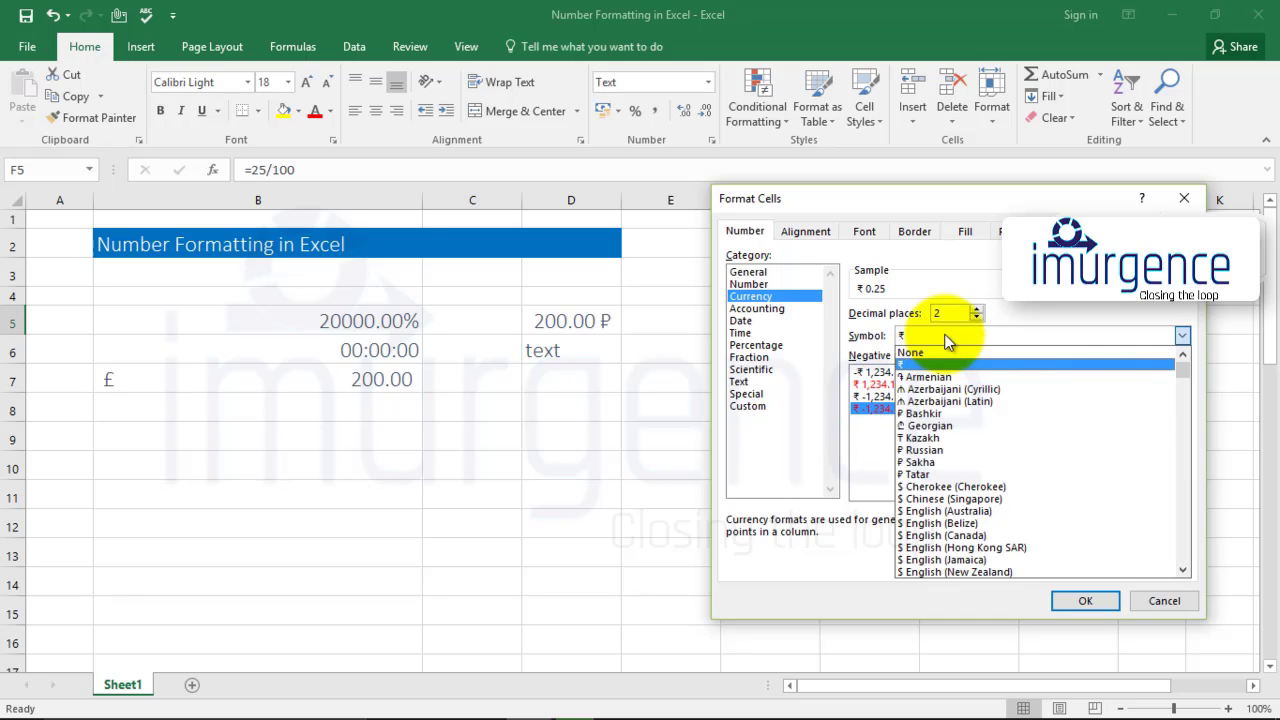
scroll(945, 508, "down", 1)
scroll(945, 508, "down", 9)
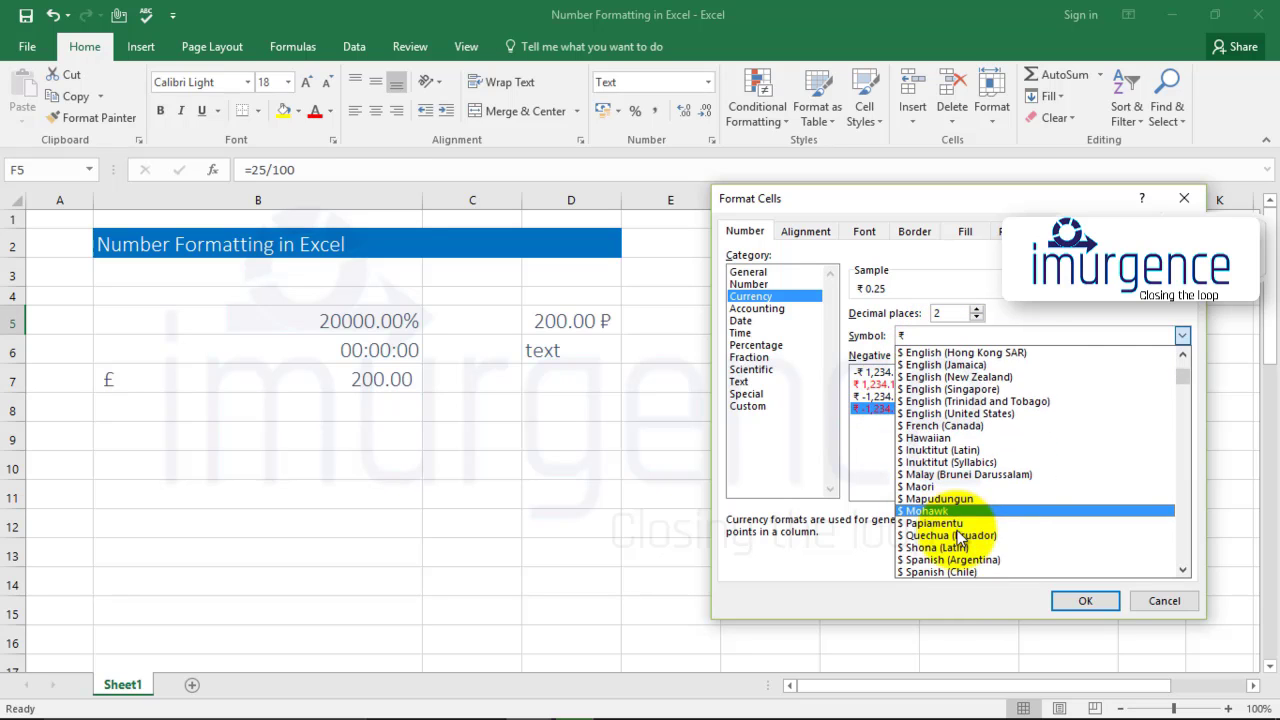
scroll(957, 535, "down", 12)
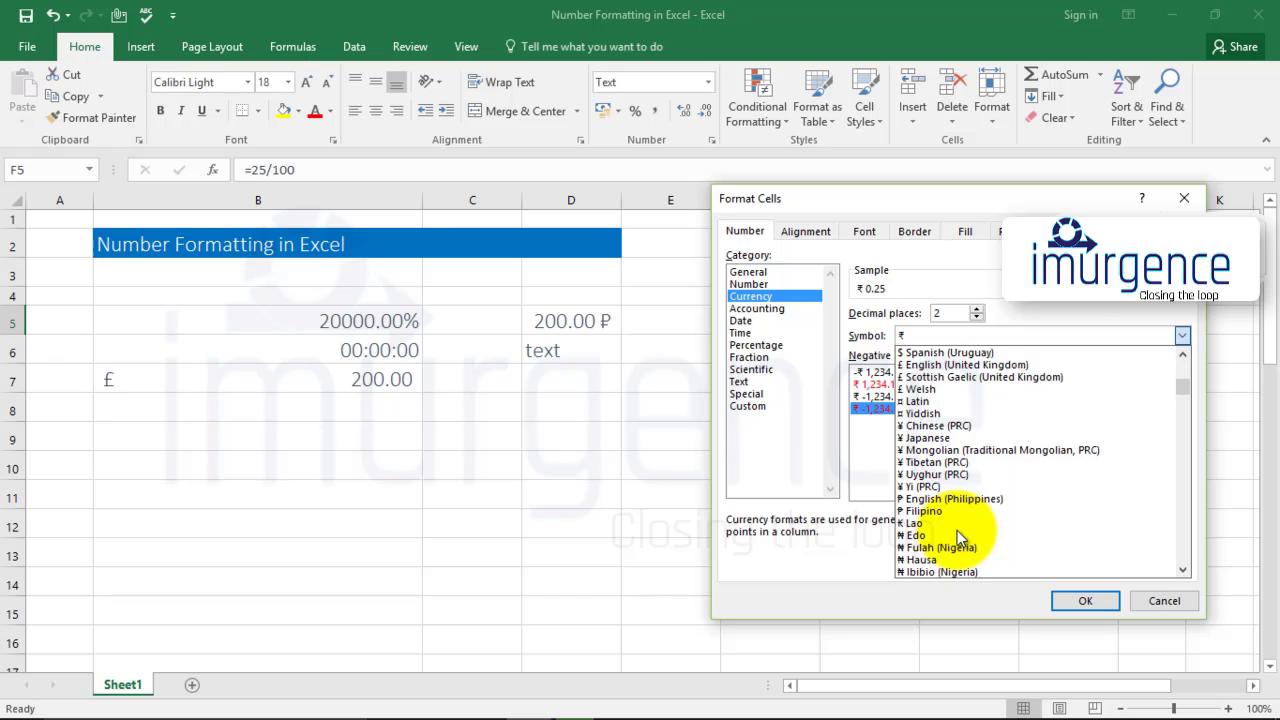
scroll(957, 535, "down", 6)
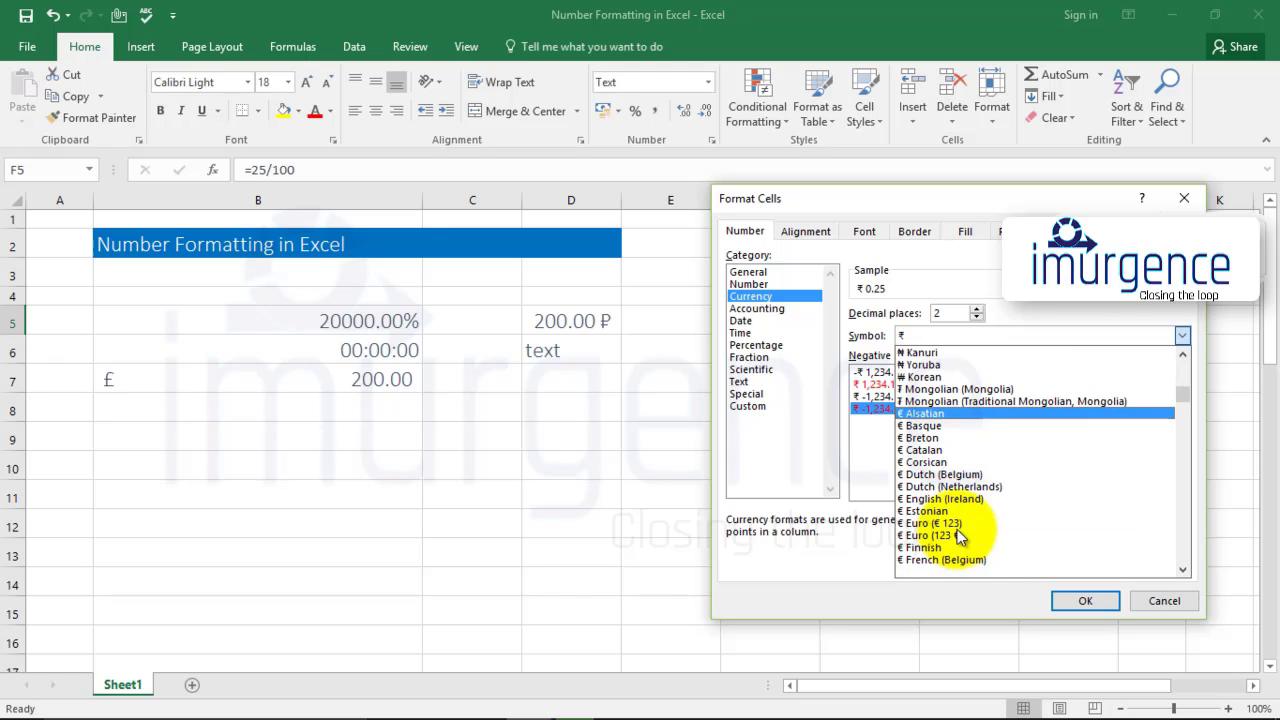
scroll(957, 535, "down", 4)
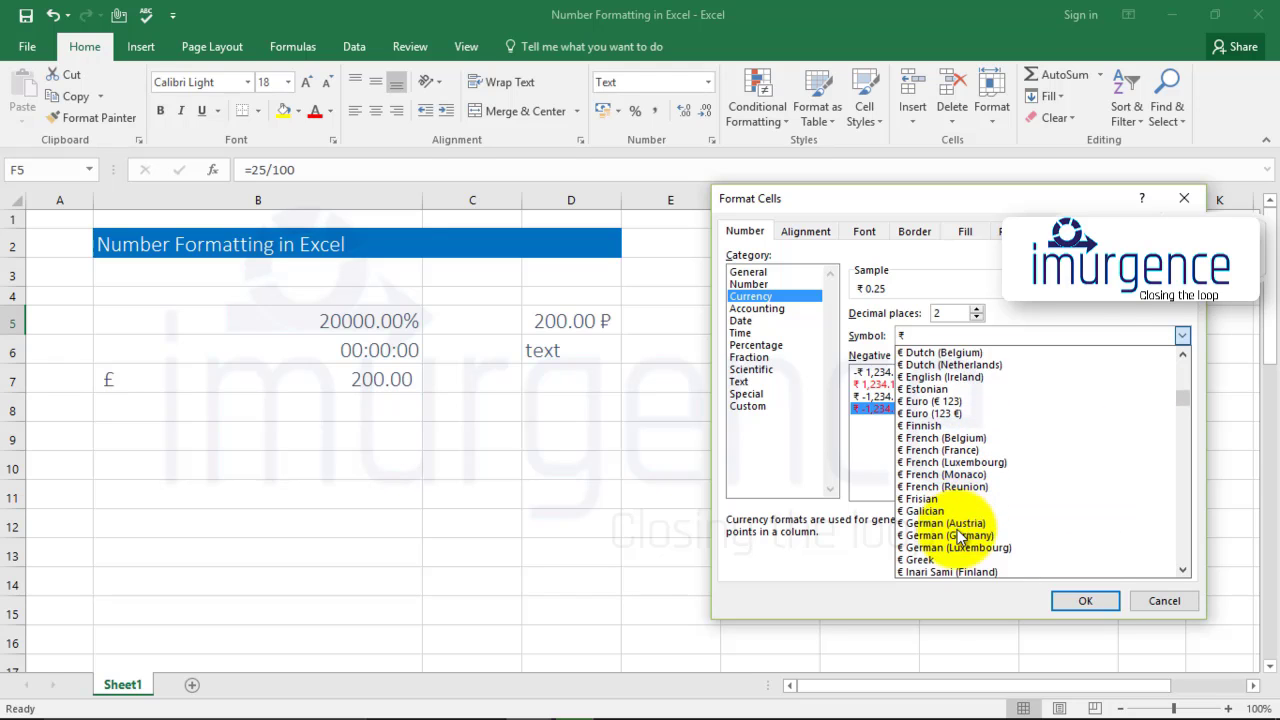
scroll(957, 529, "down", 6)
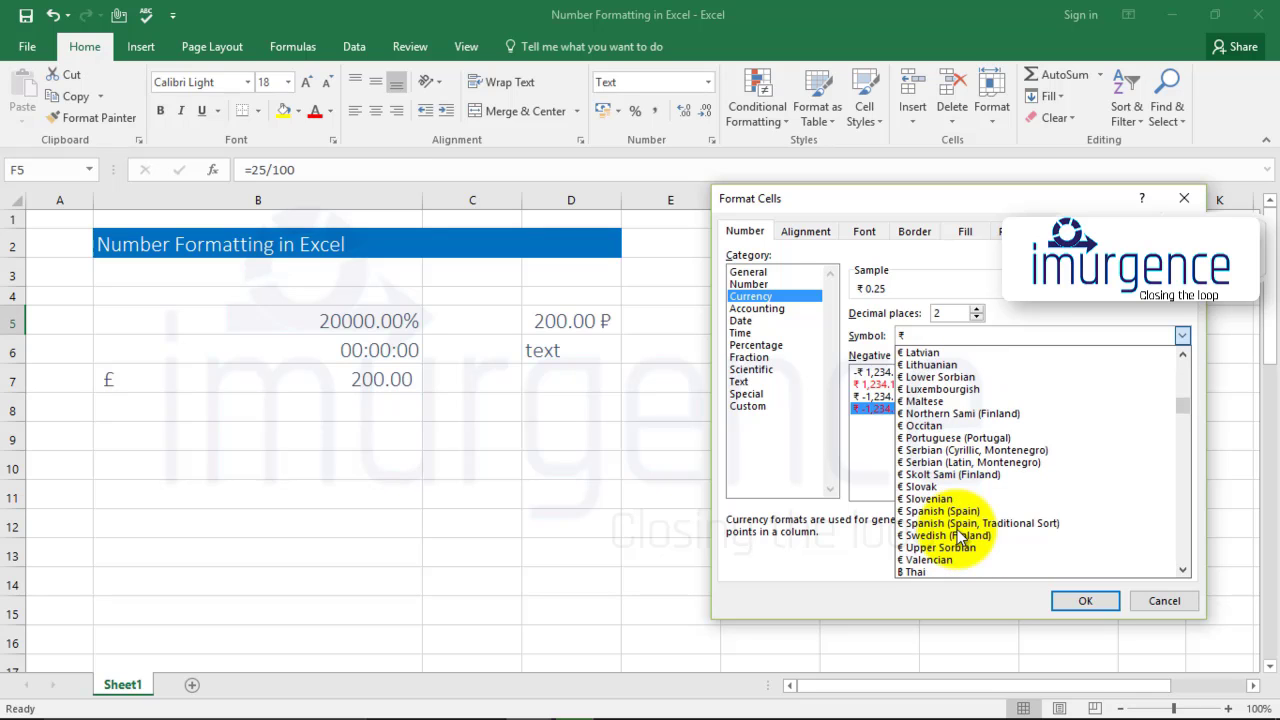
scroll(950, 480, "down", 5)
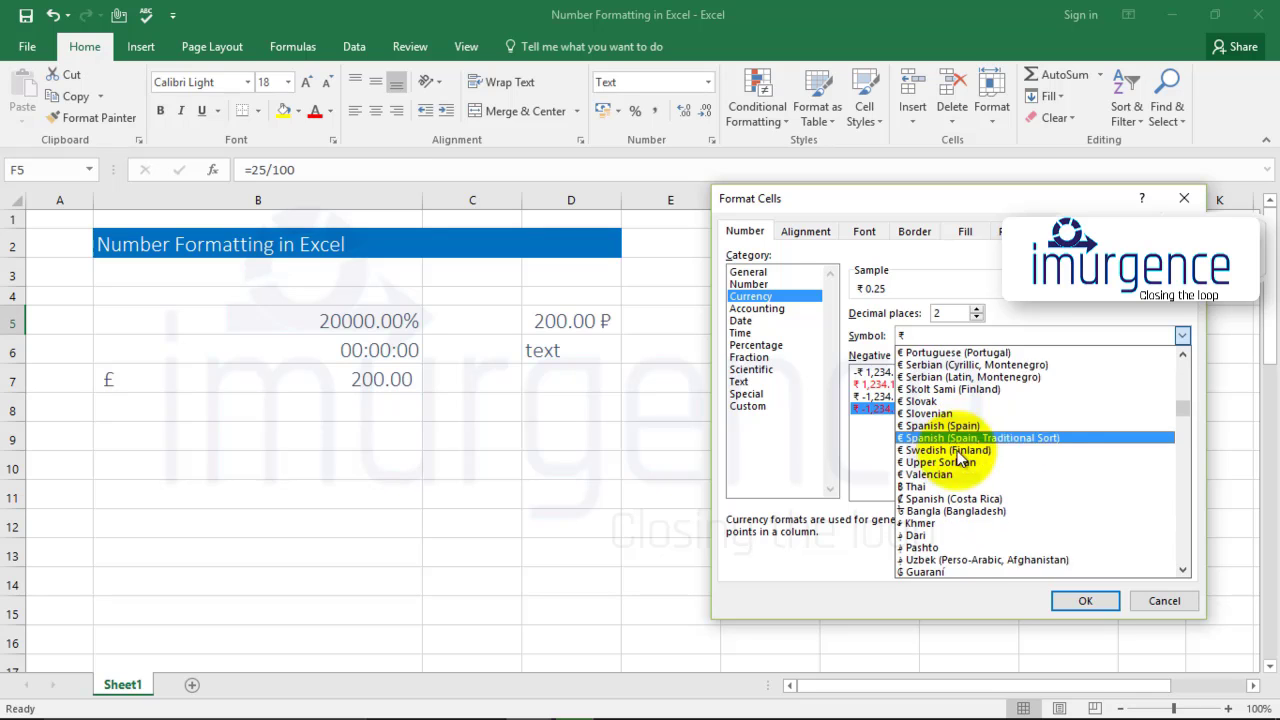
scroll(966, 455, "down", 5)
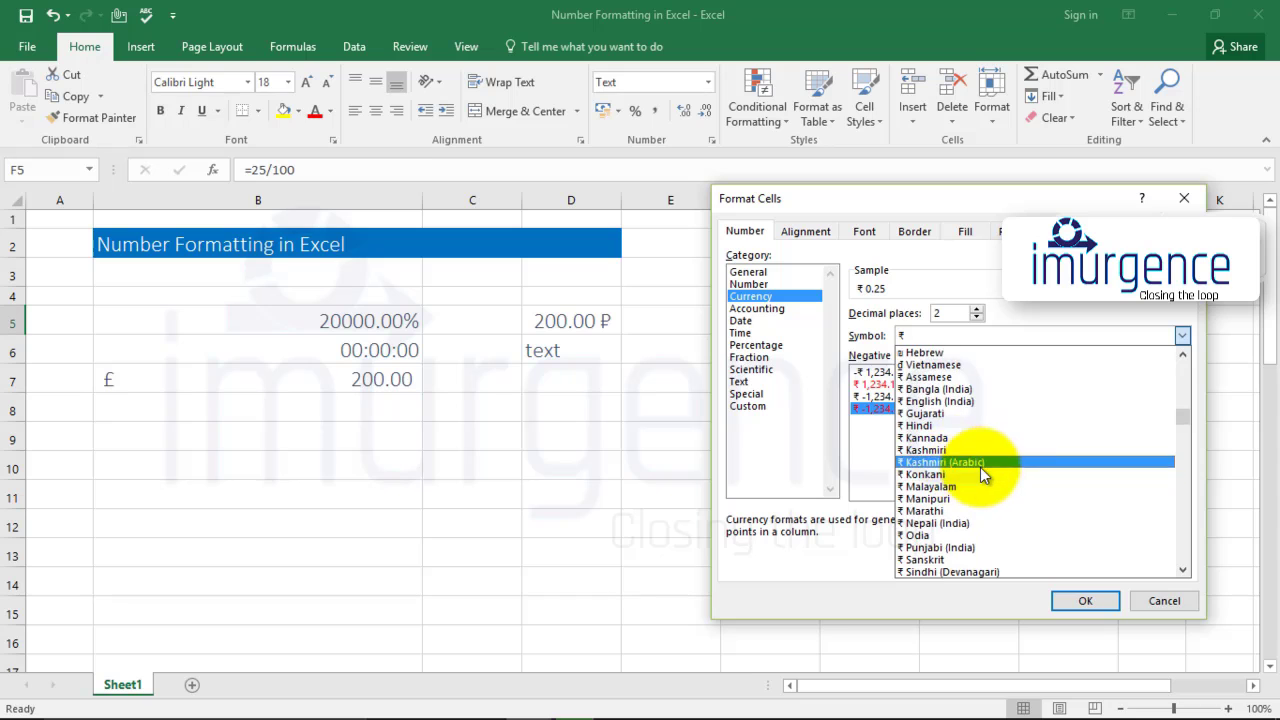
scroll(983, 474, "down", 7)
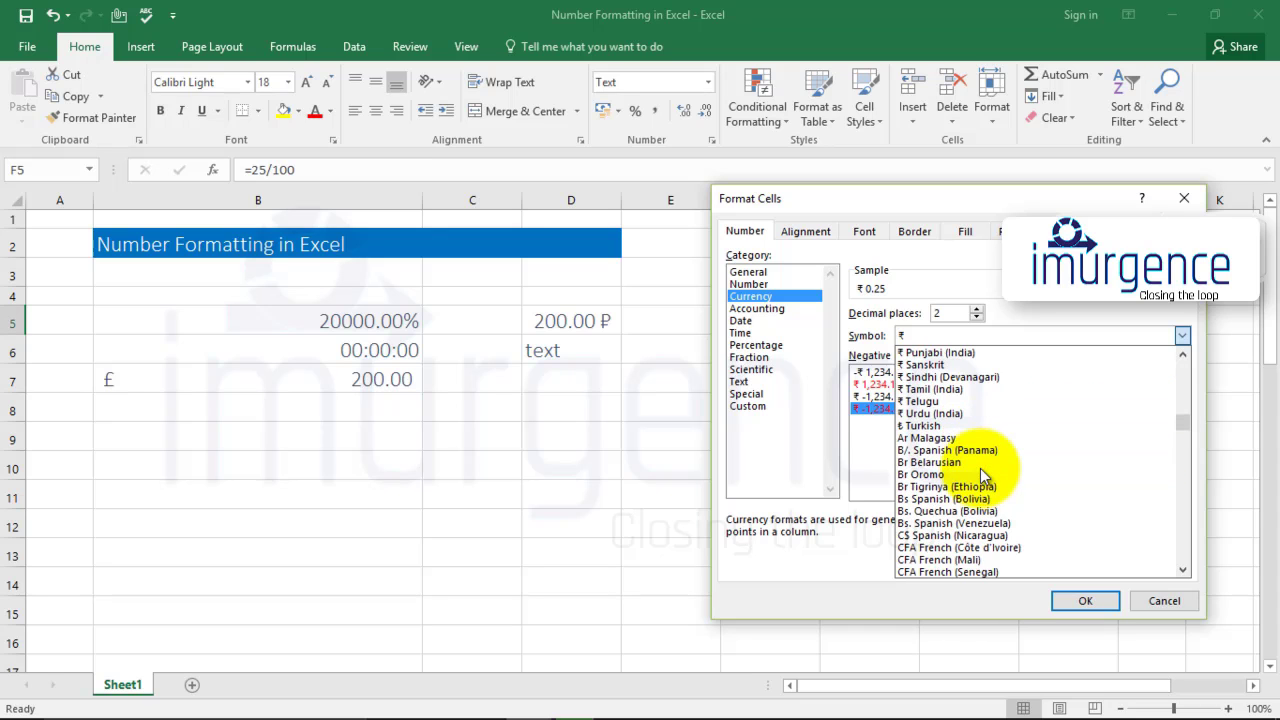
scroll(983, 474, "down", 2)
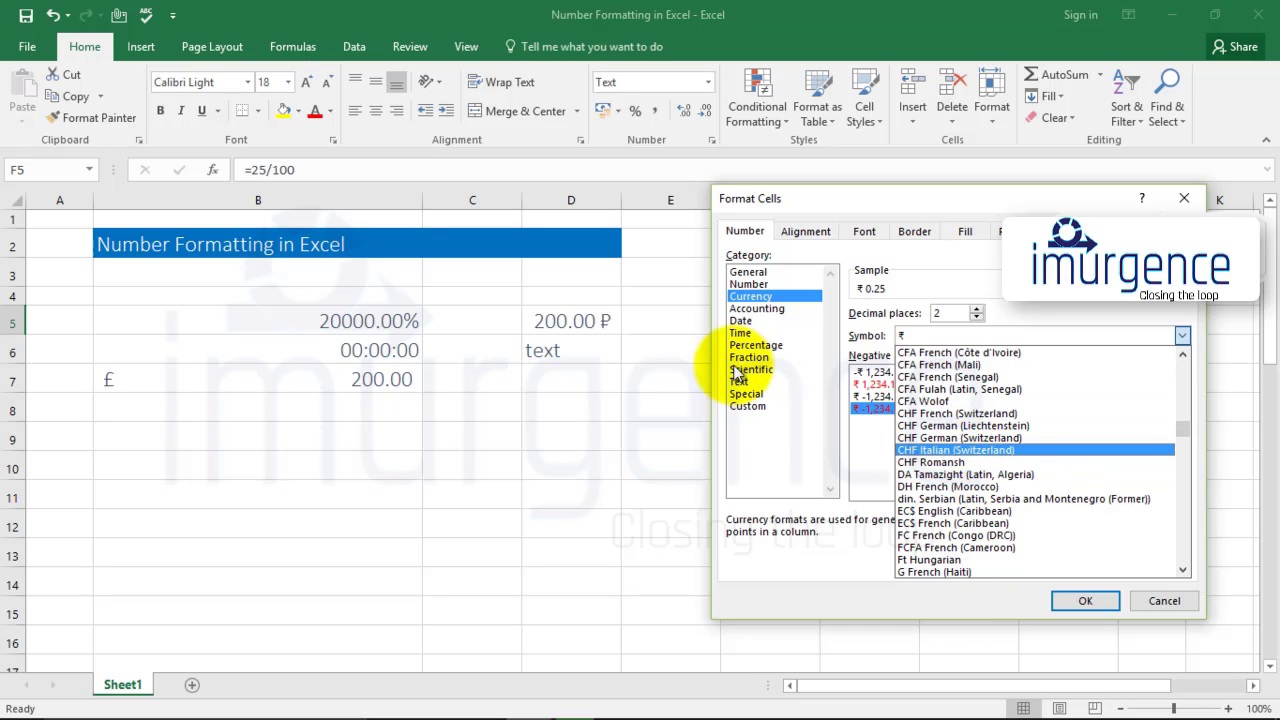
Step: Check the Accounting category's currency symbols and go through the display types of the Date category in the Format Cells settings
left_click(757, 308)
left_click(929, 338)
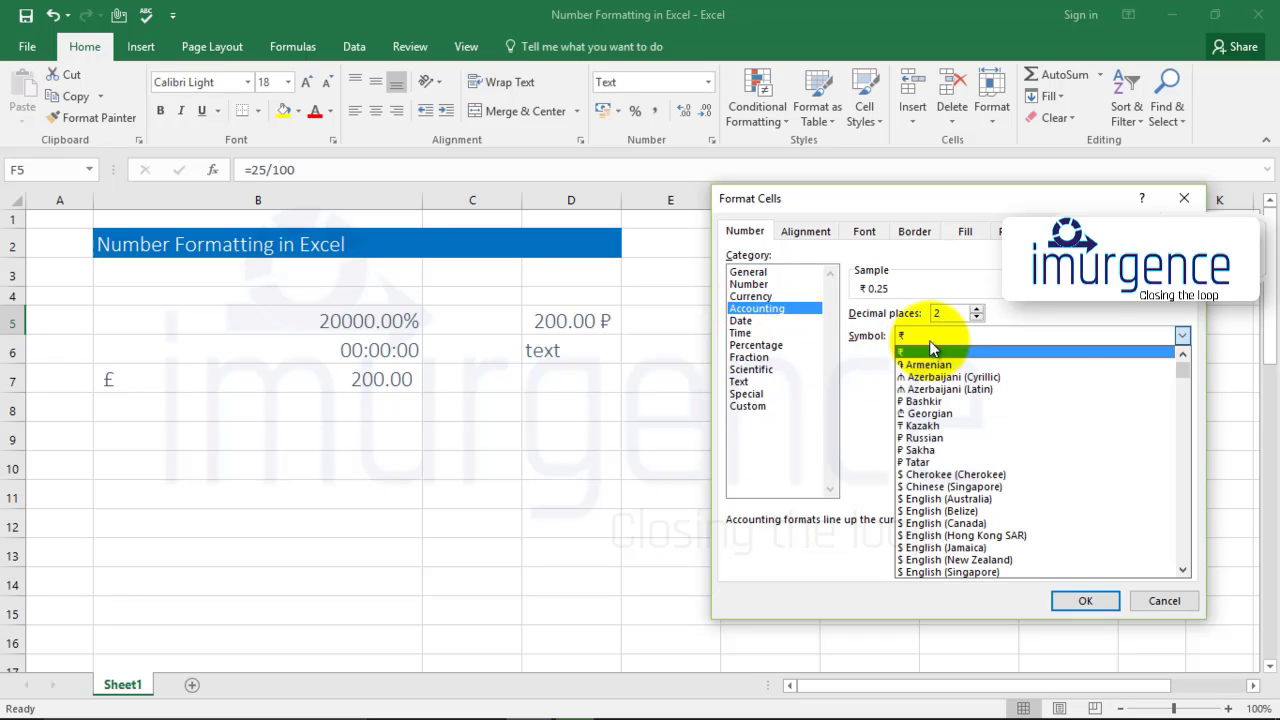
left_click(745, 321)
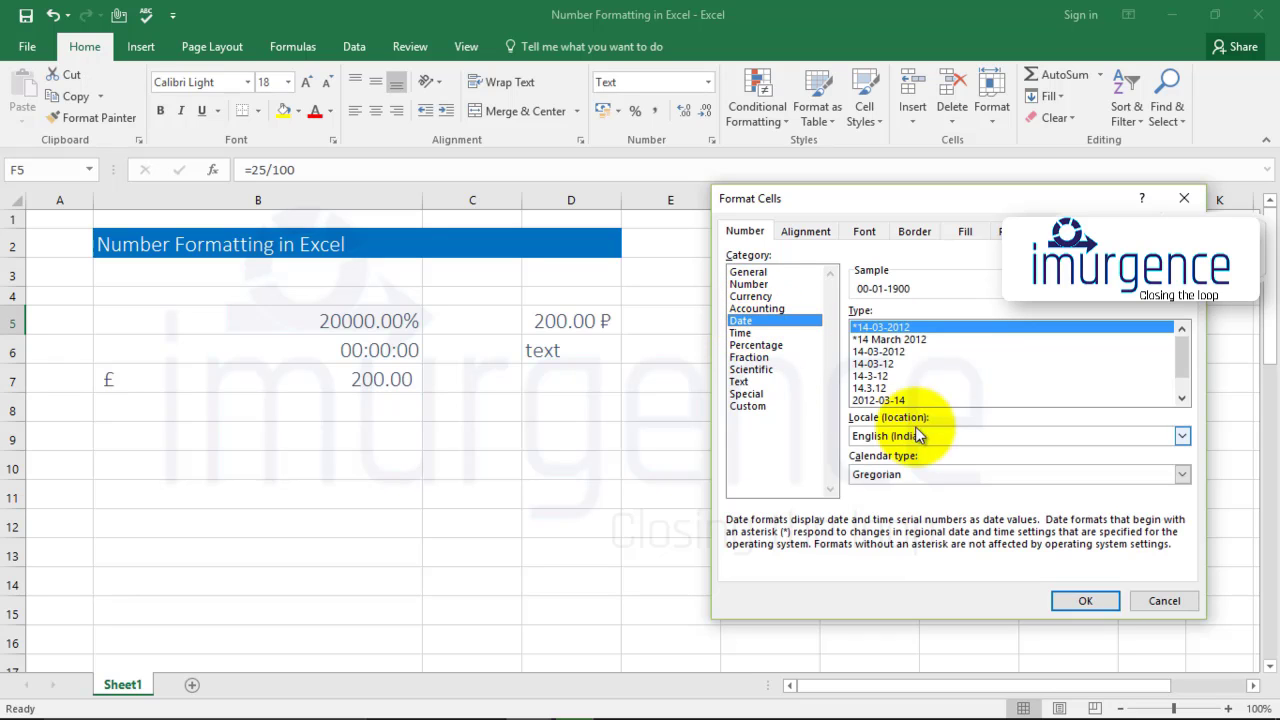
left_click(912, 340)
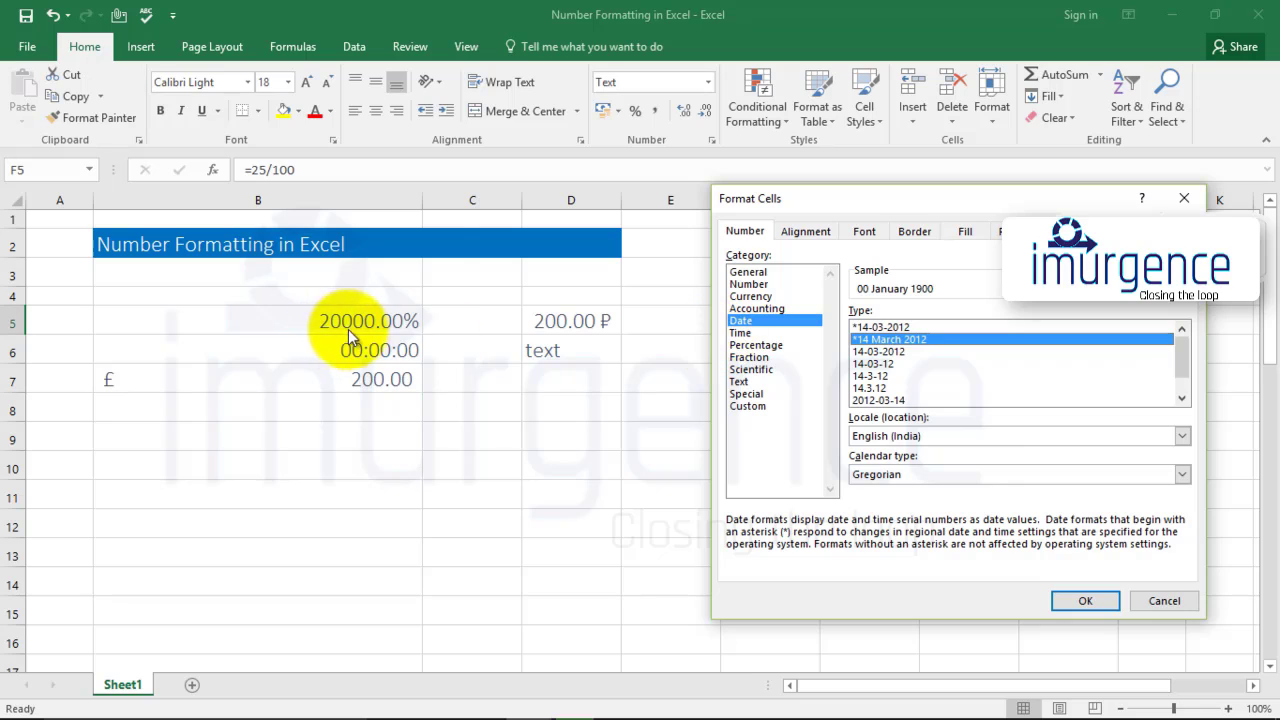
left_click(888, 351)
left_click(888, 364)
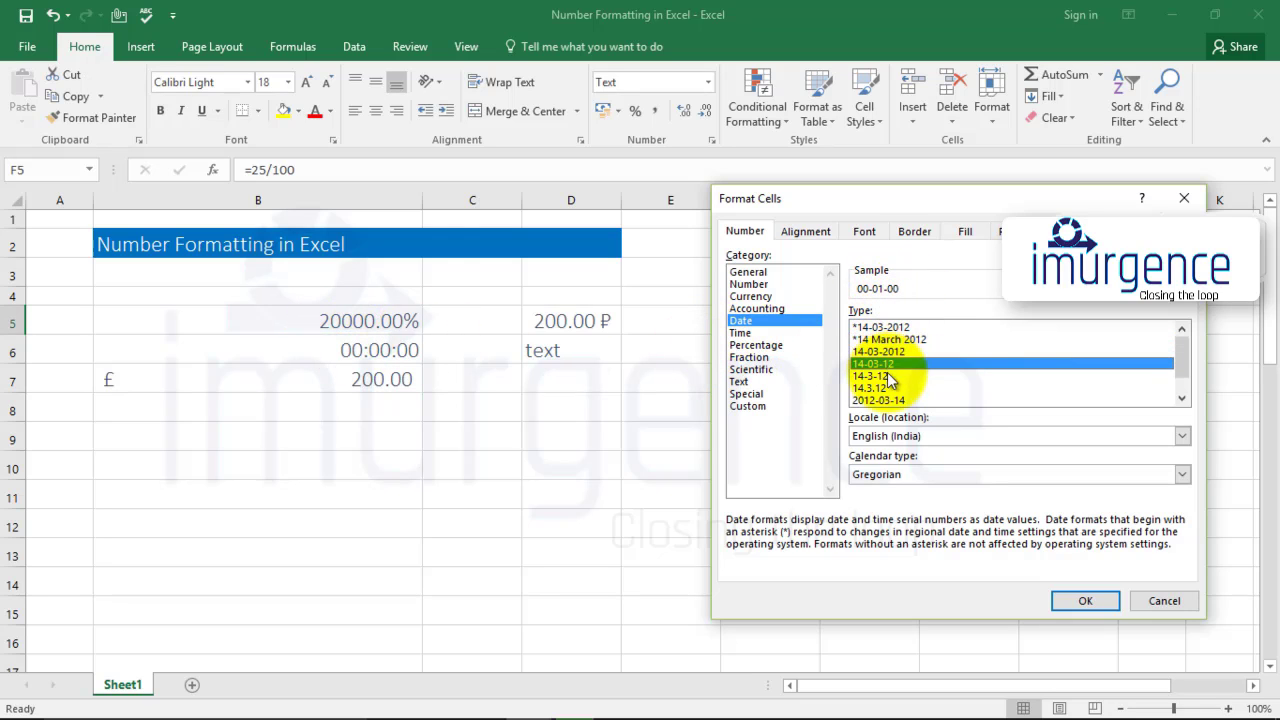
left_click(886, 384)
left_click(901, 398)
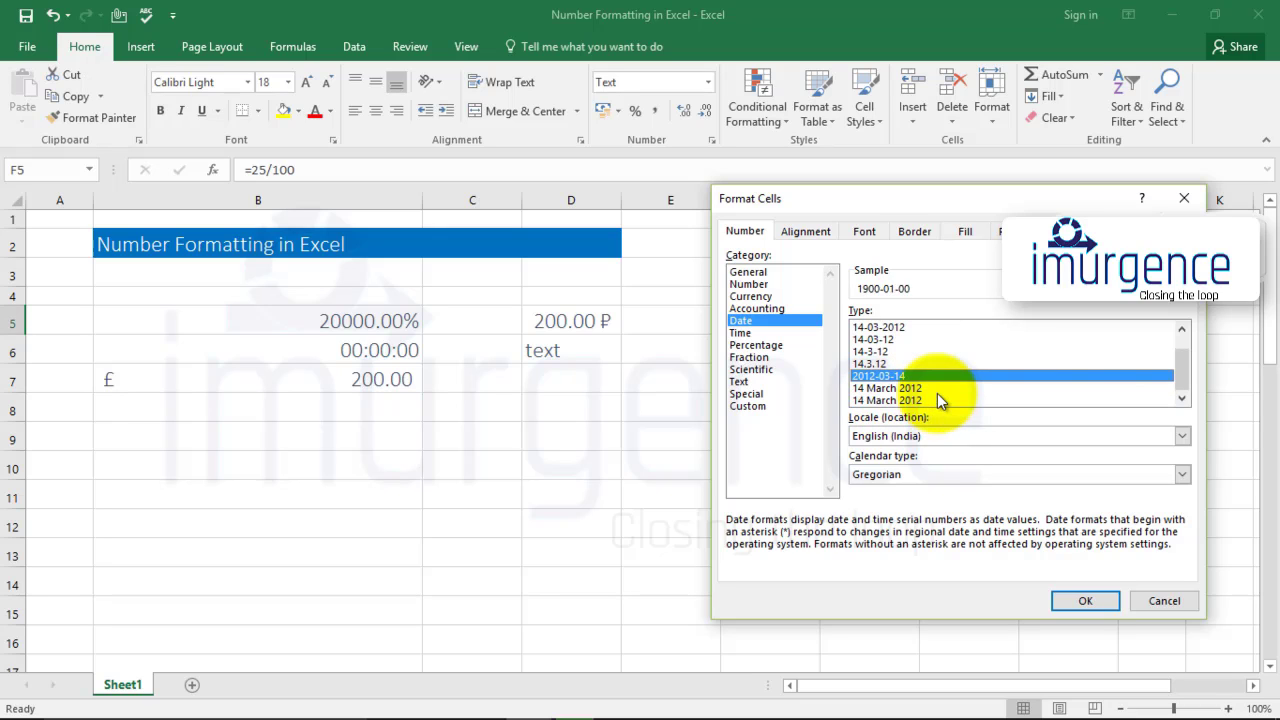
left_click(904, 400)
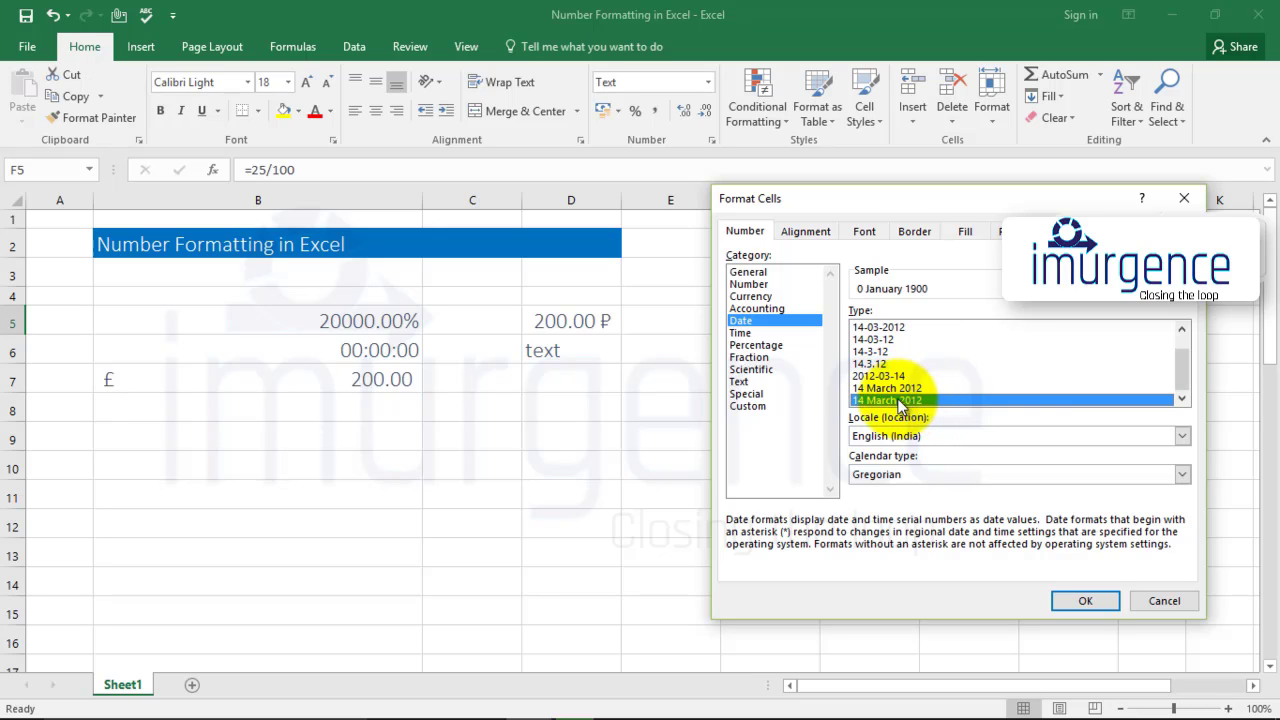
Step: Look at the display types of the Time category and the decimal setting of the Percentage category
left_click(745, 333)
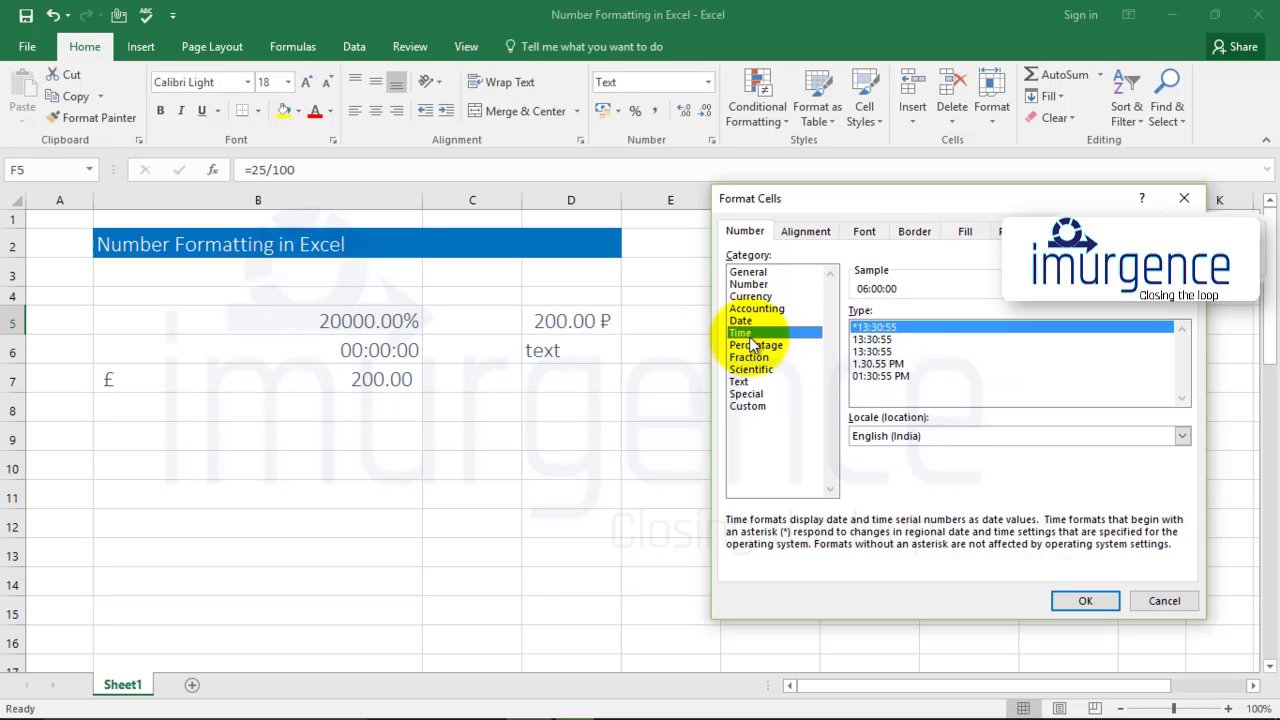
left_click(897, 377)
left_click(895, 364)
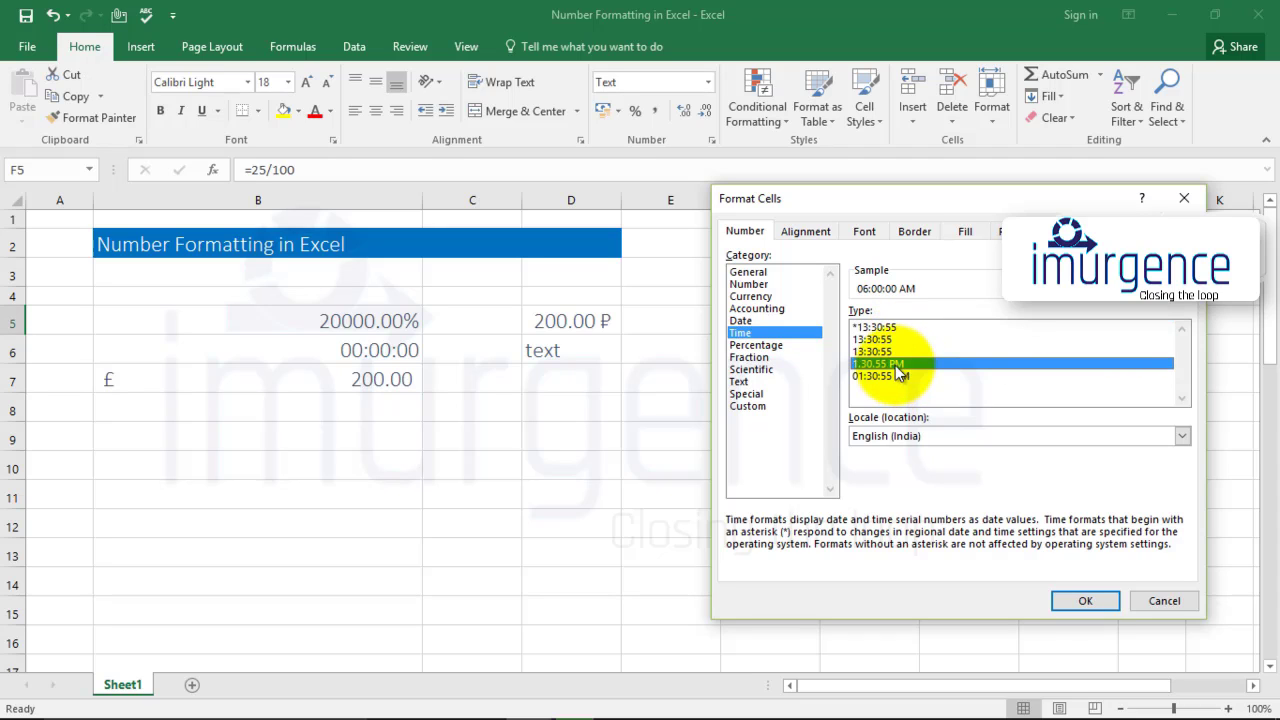
left_click(782, 345)
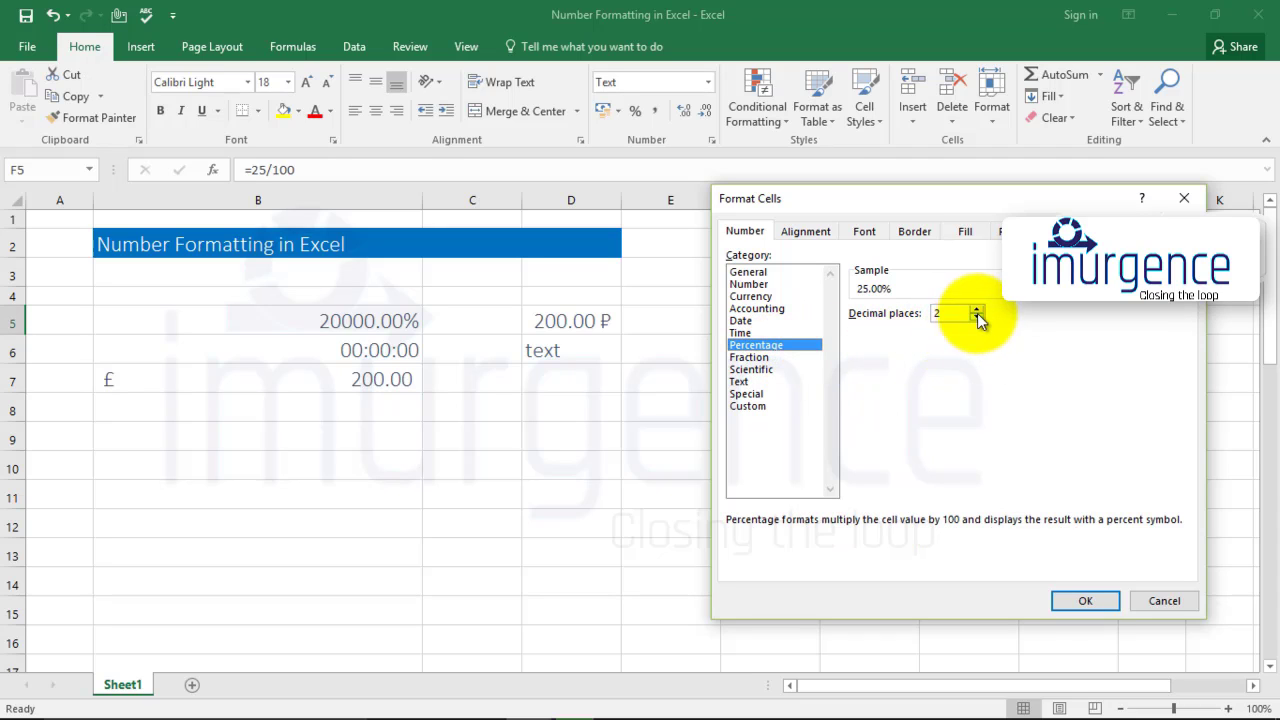
Step: Preview the Fraction category's types, including two digits, three digits, halves and eighths
left_click(764, 358)
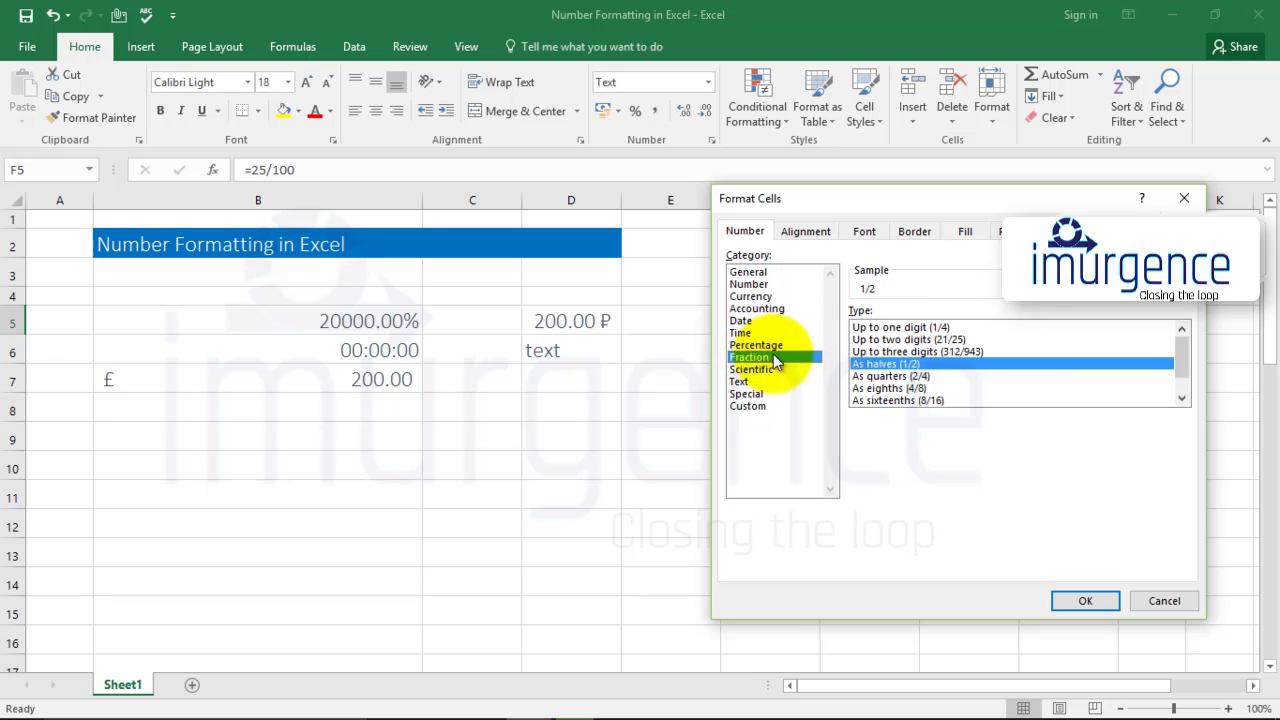
left_click(925, 339)
left_click(925, 352)
left_click(890, 364)
left_click(885, 388)
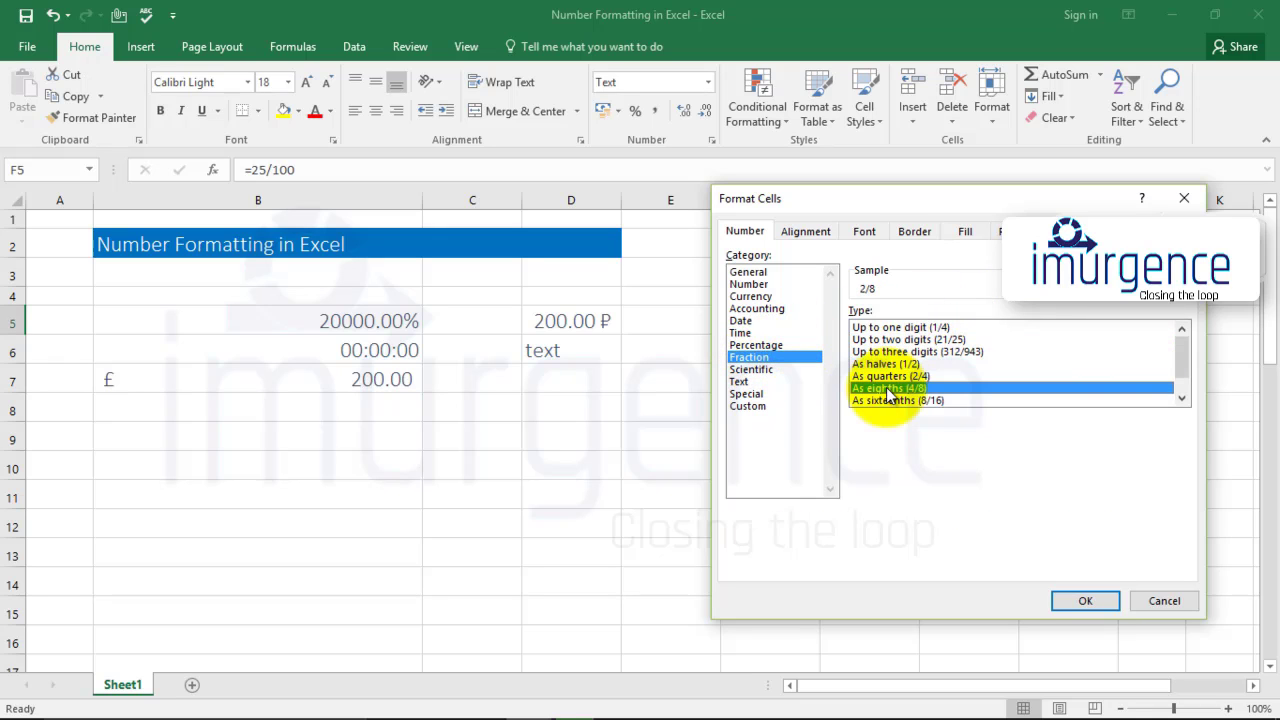
Step: Examine the options of the Scientific, Text and Special categories
left_click(812, 370)
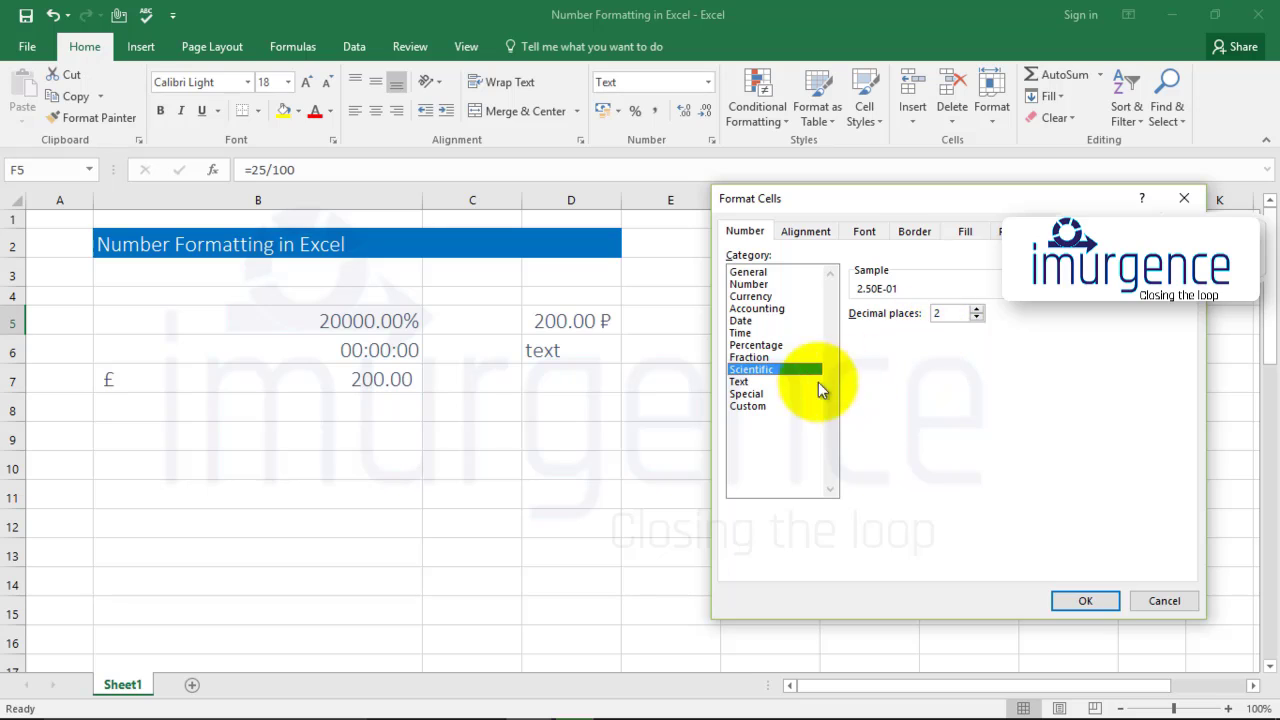
left_click(757, 381)
left_click(752, 369)
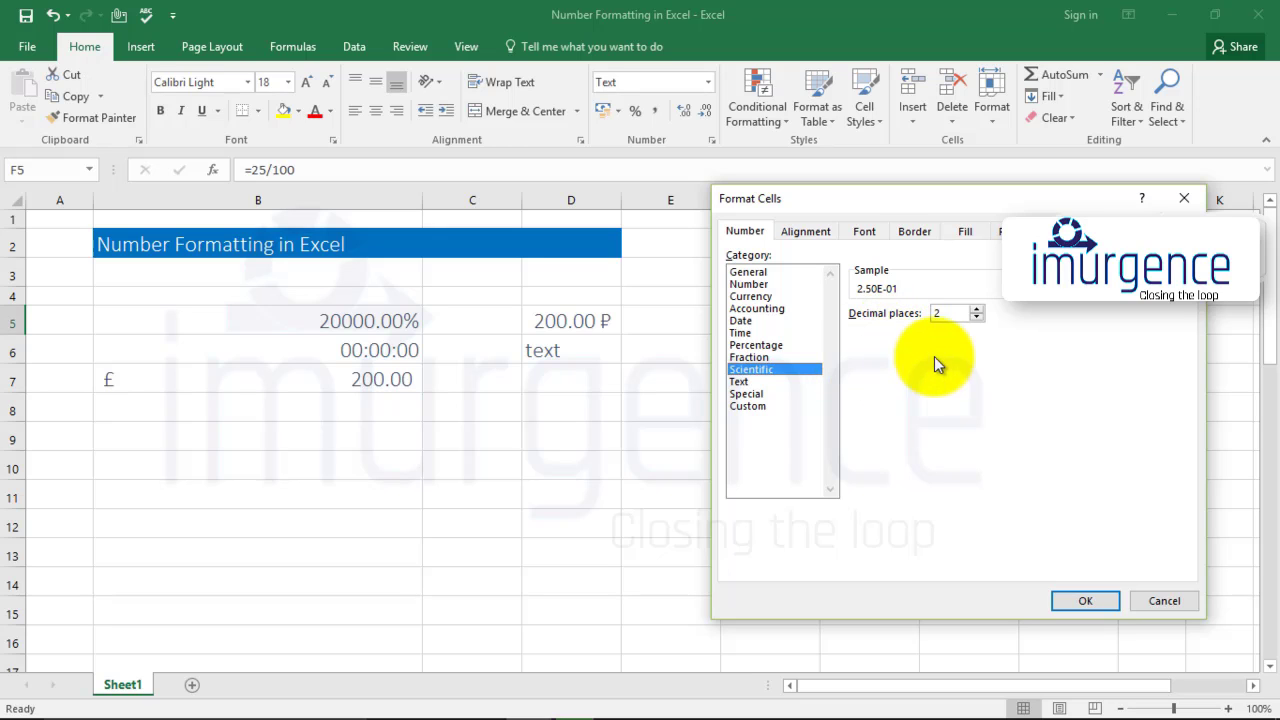
left_click(751, 383)
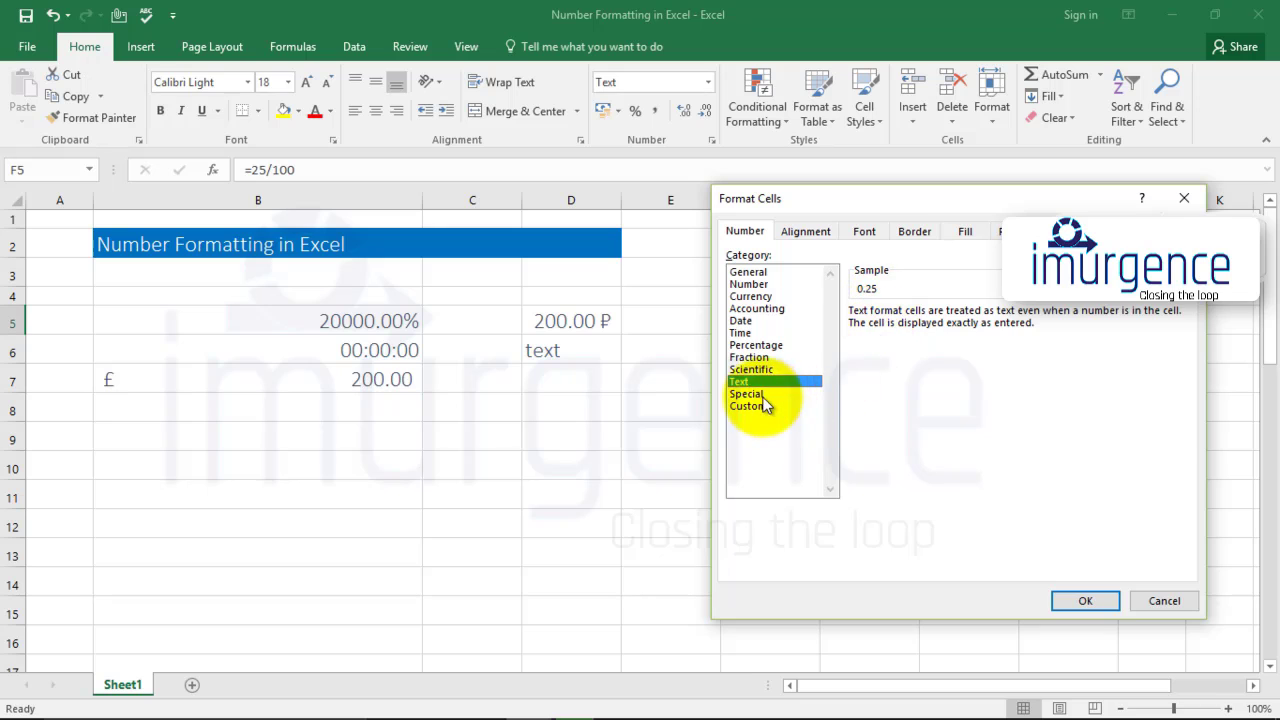
left_click(771, 394)
left_click(875, 340)
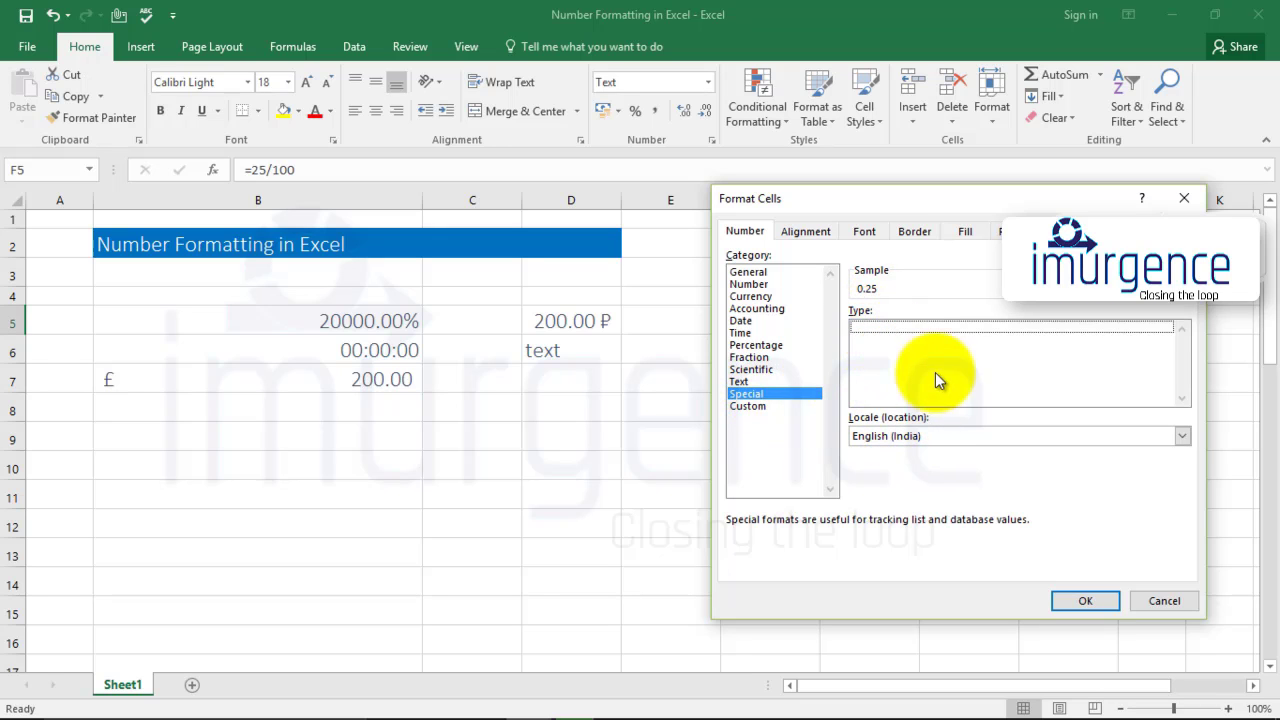
Step: Preview several format codes of the Custom category, including #,##0;[Red]-#,##0, and close the Format Cells settings without applying anything
left_click(805, 406)
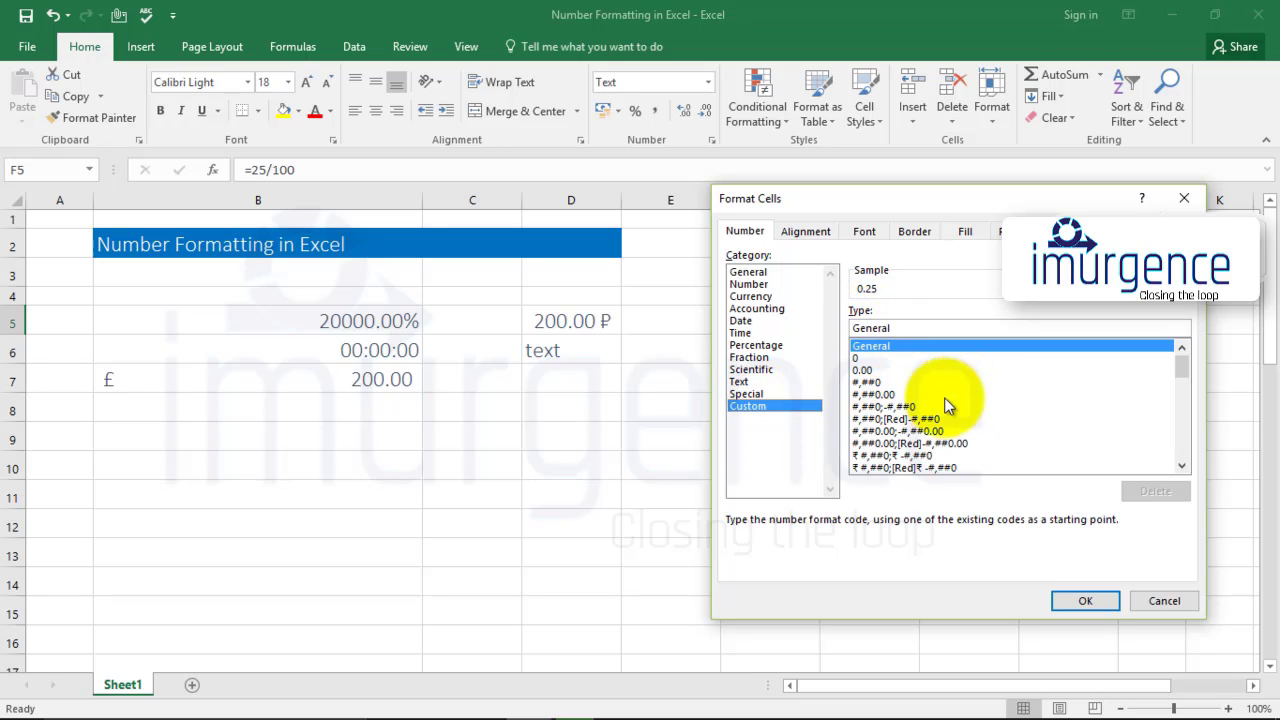
left_click(915, 467)
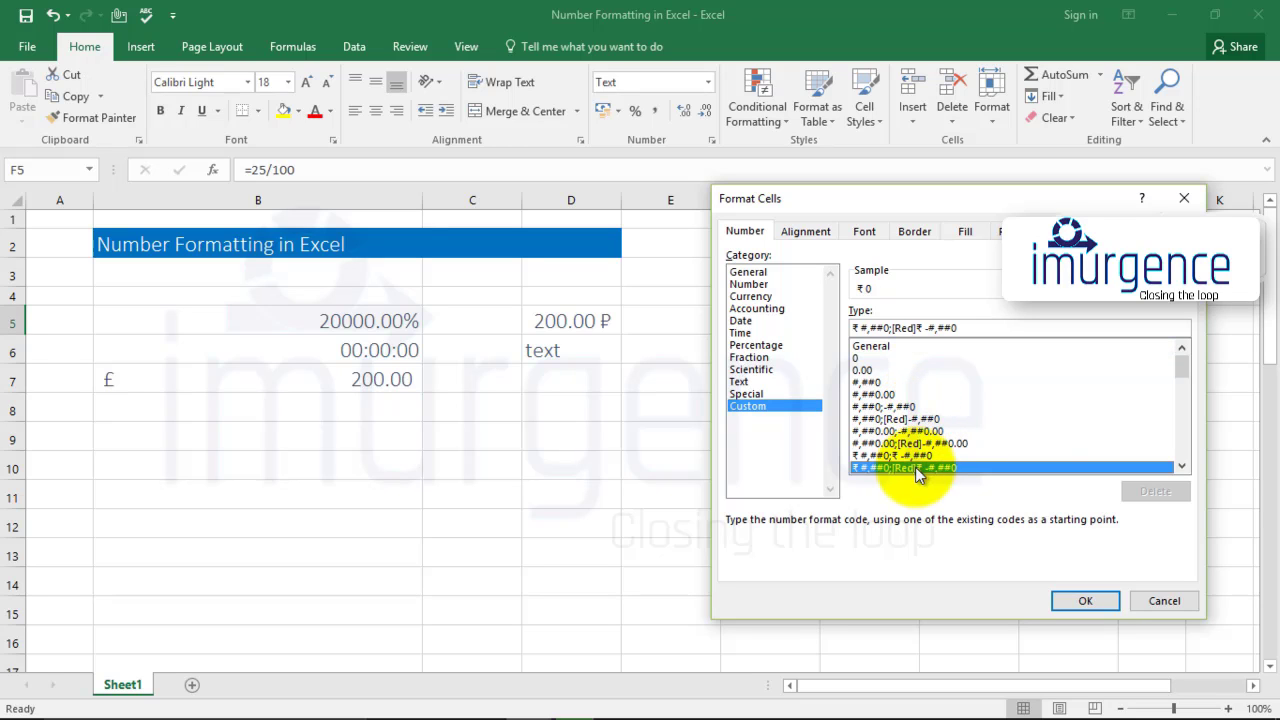
left_click(940, 431)
left_click(920, 419)
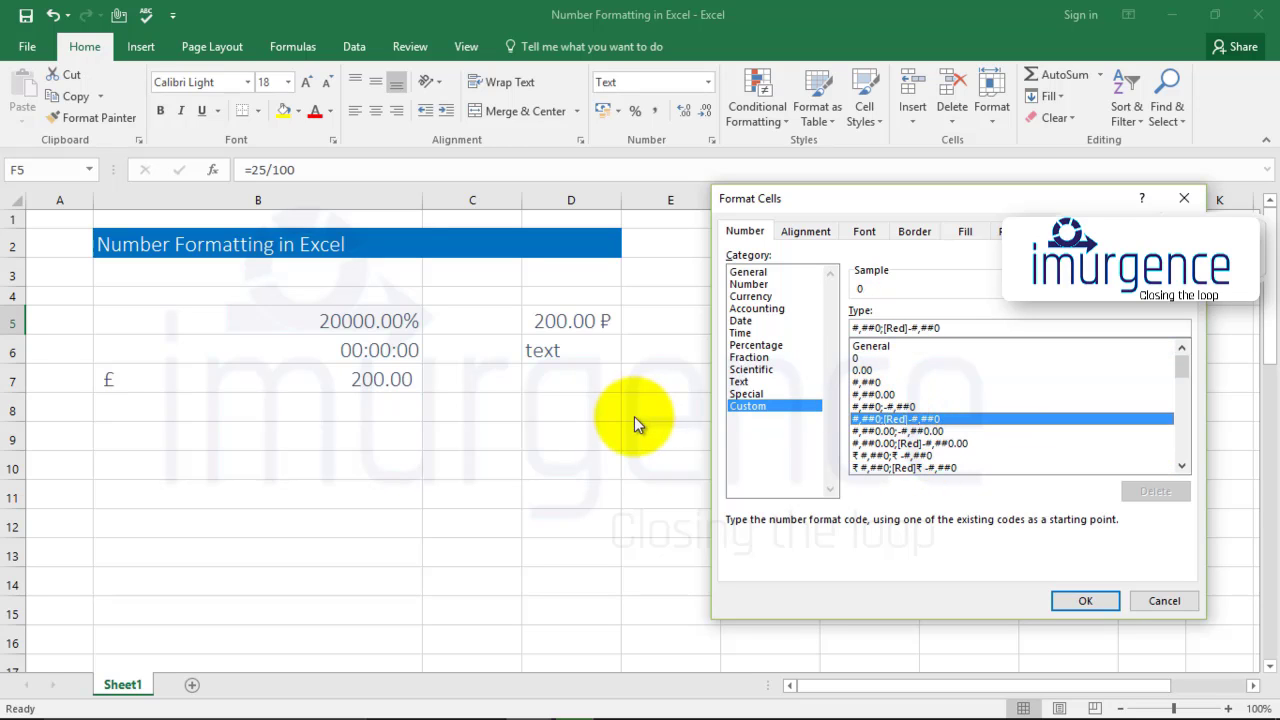
left_click(1160, 600)
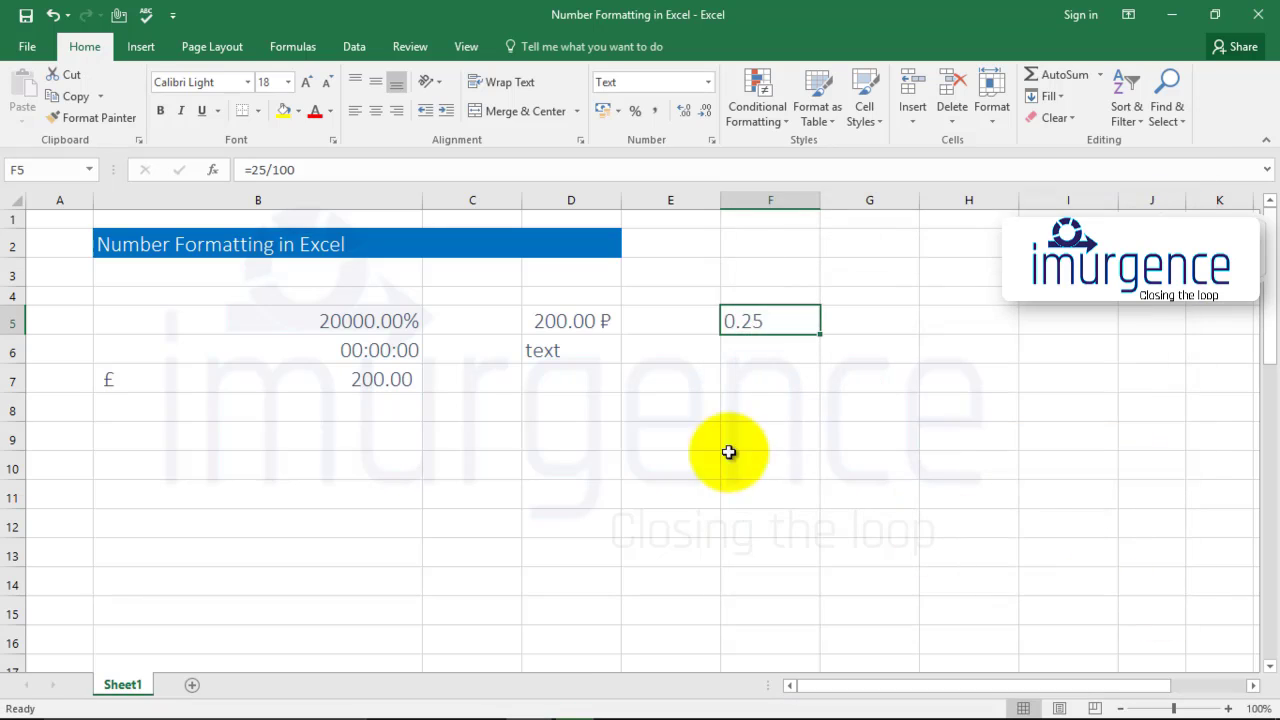
Step: Enter 003625 in cell E9
left_click(718, 432)
type("003625")
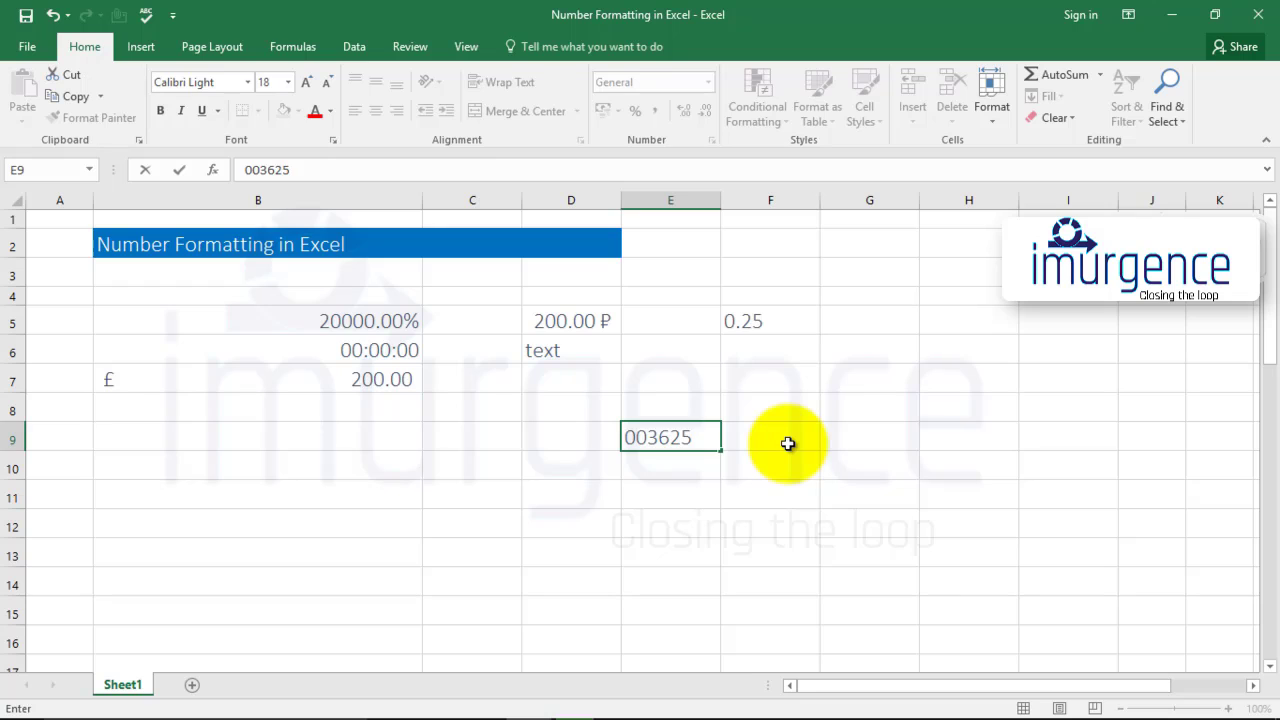
key("Return")
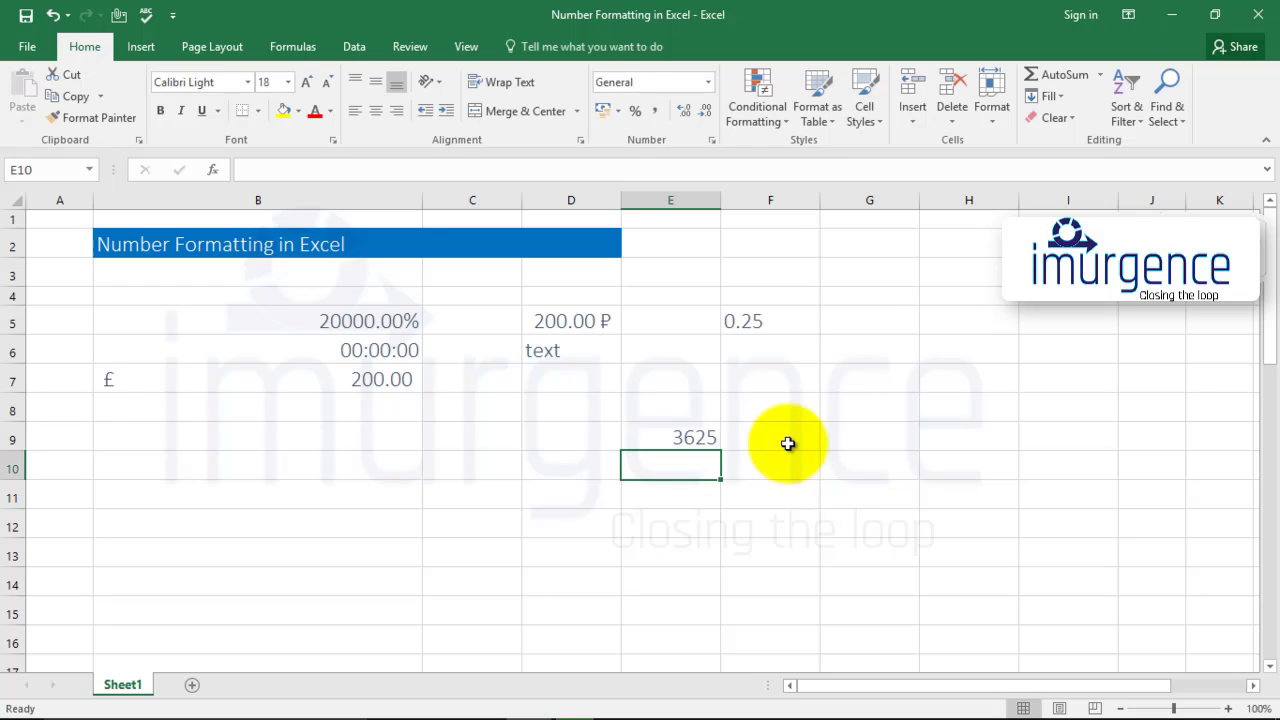
Step: Apply the custom number format code 000000 to cell E9
key("Up")
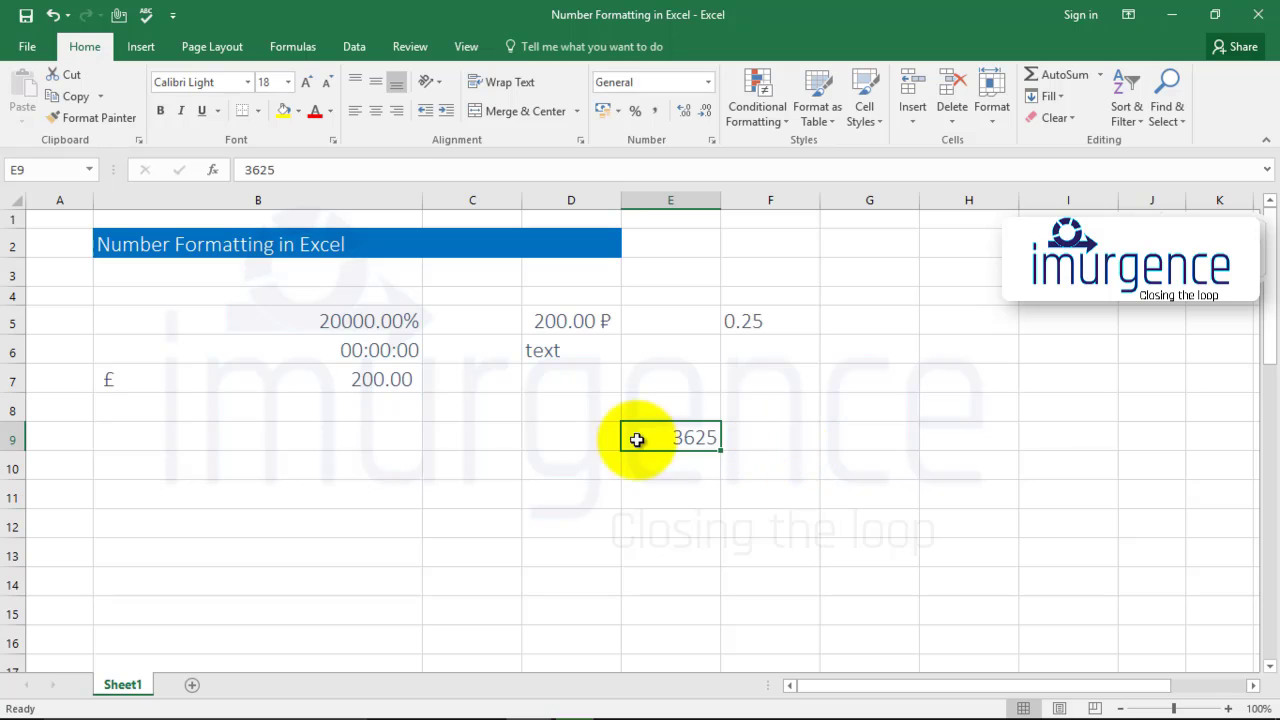
left_click(711, 142)
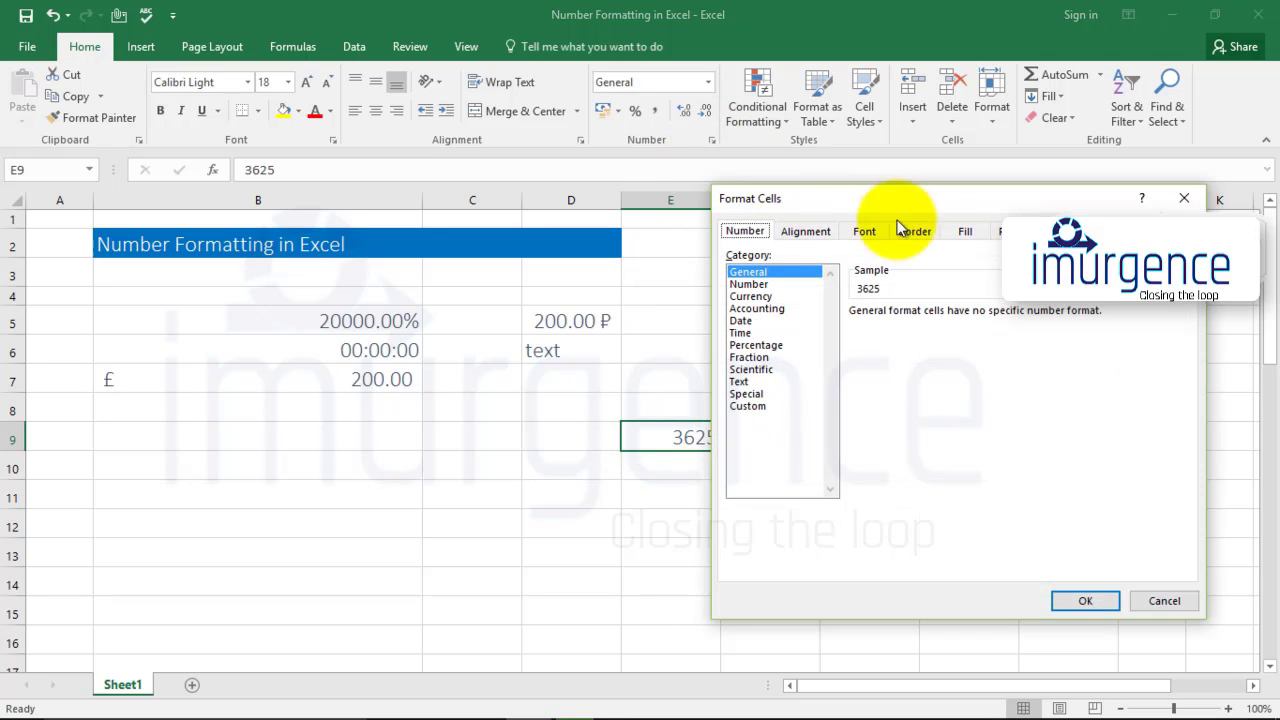
left_click(750, 405)
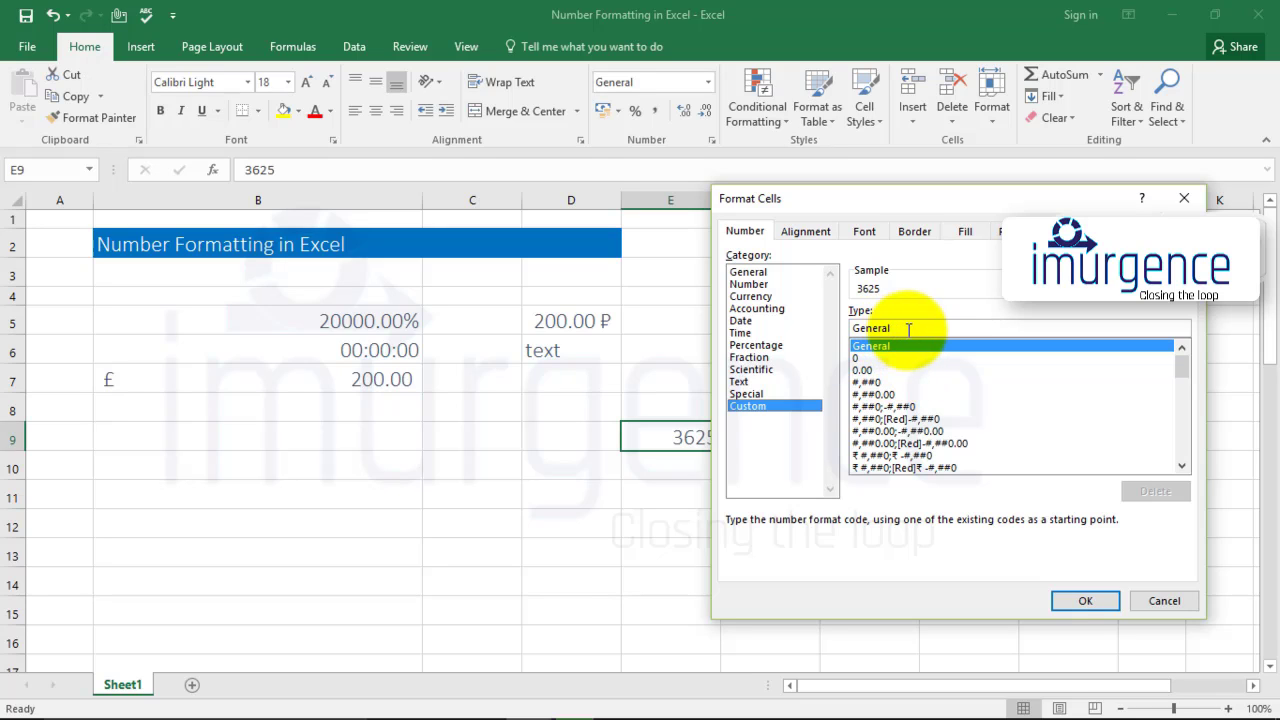
left_click_drag(900, 328, 845, 328)
type("000000")
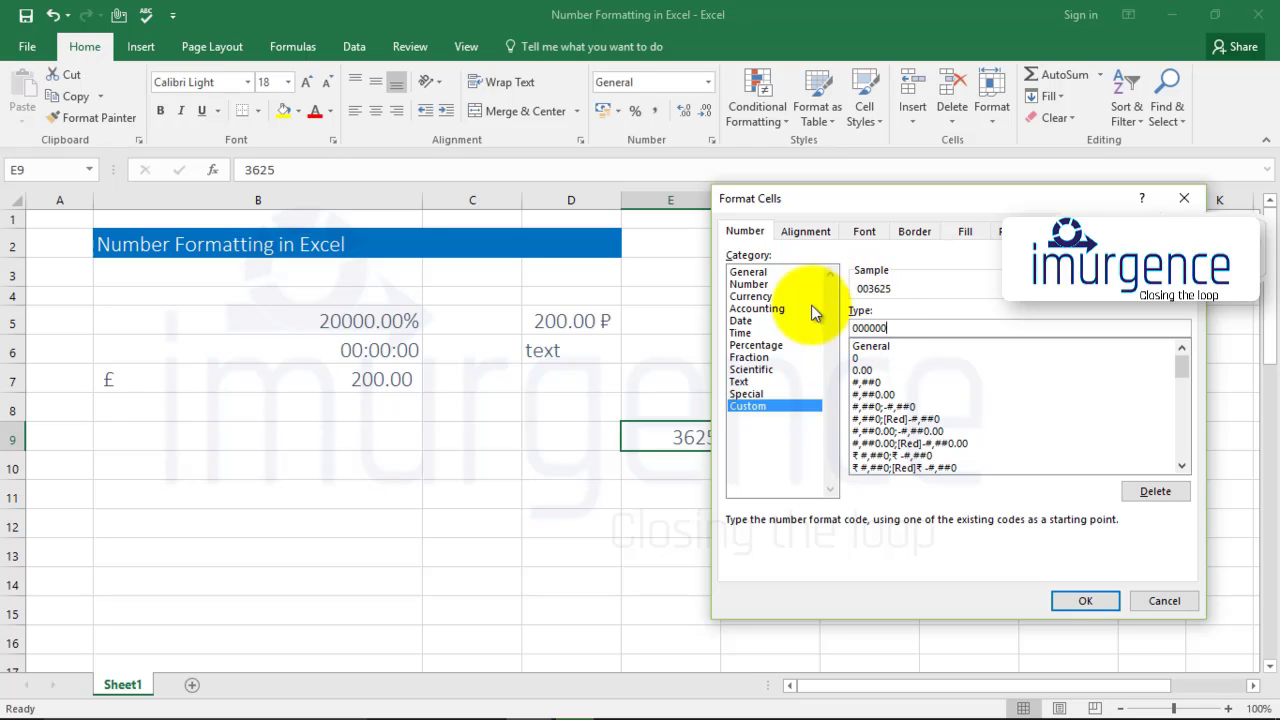
double_click(855, 329)
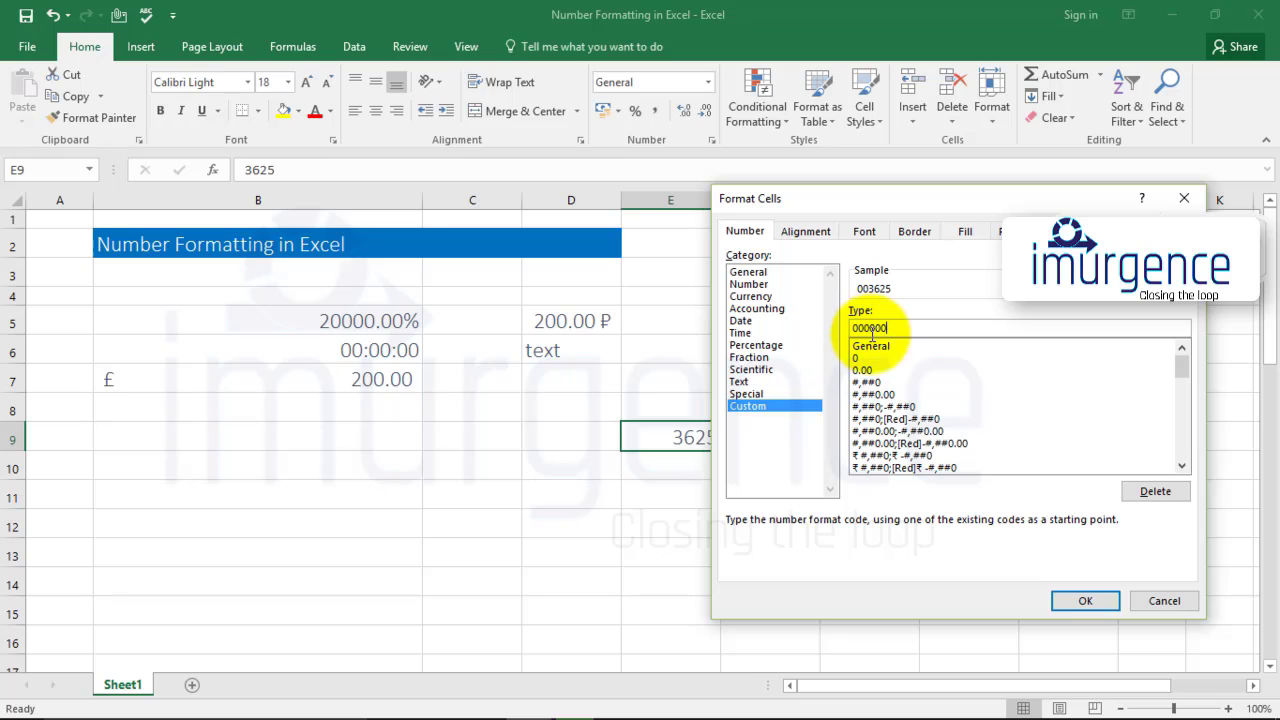
left_click(882, 333)
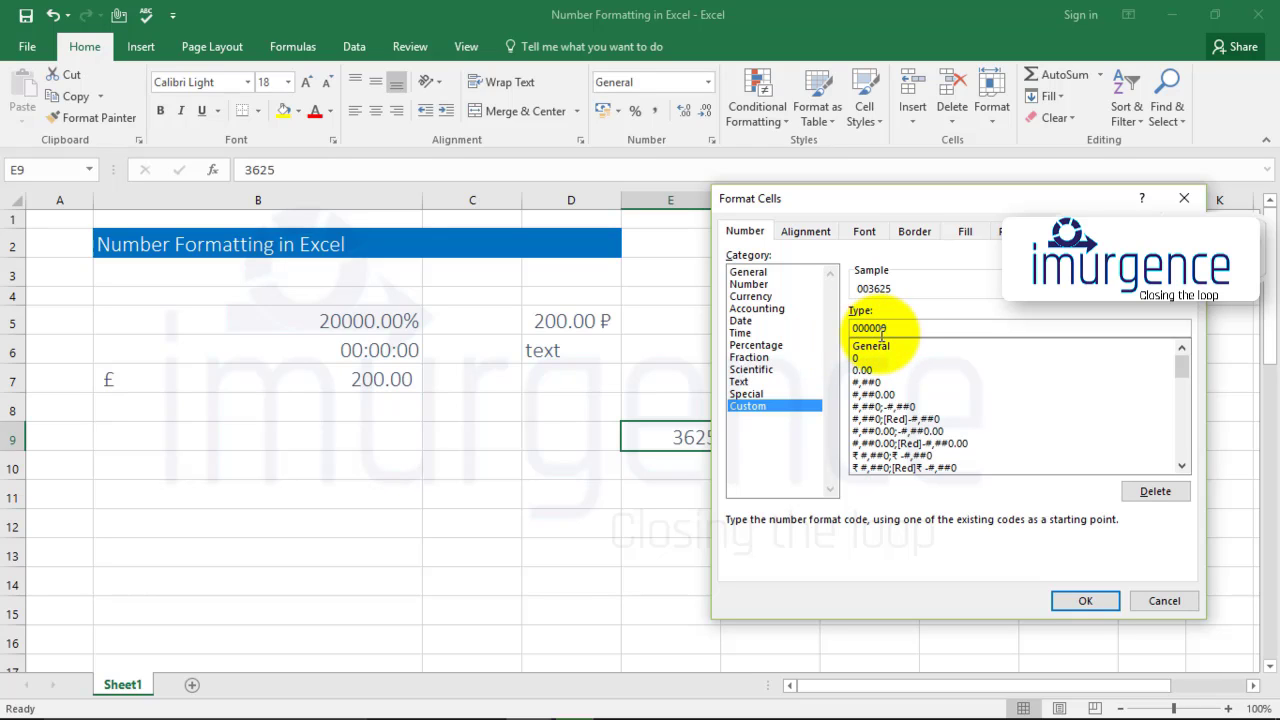
left_click_drag(863, 328, 902, 328)
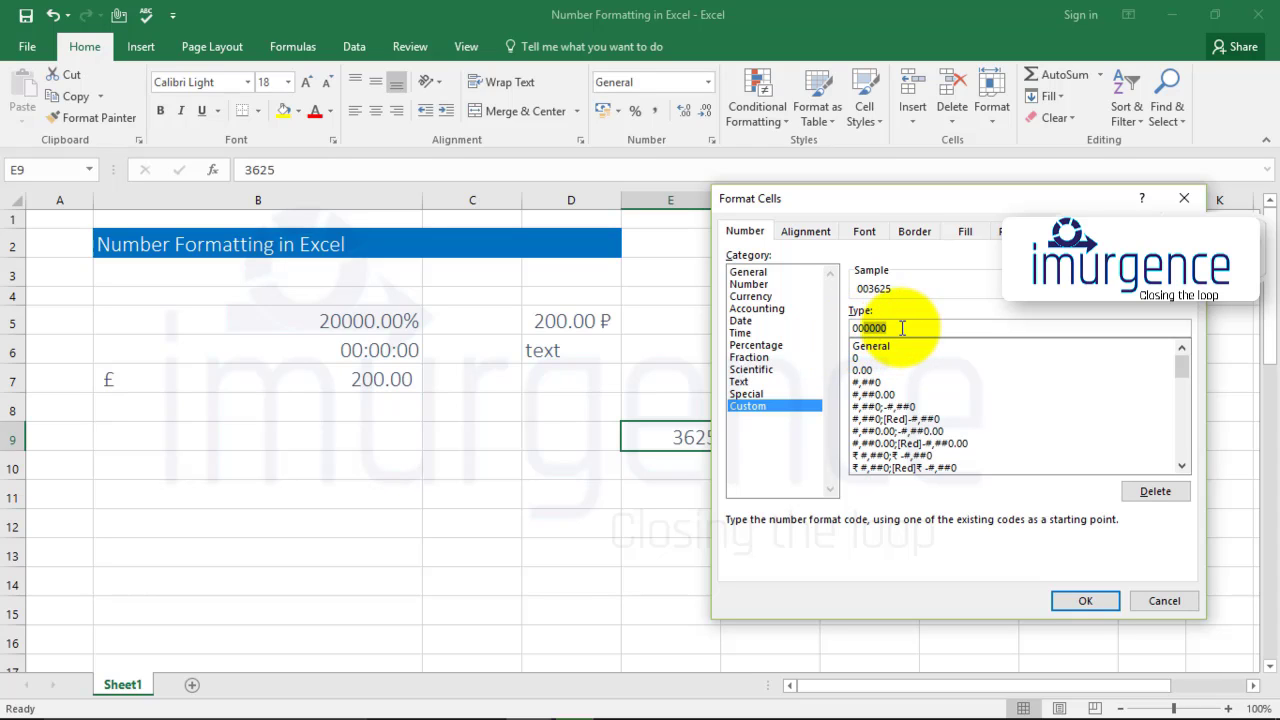
left_click_drag(821, 205, 895, 205)
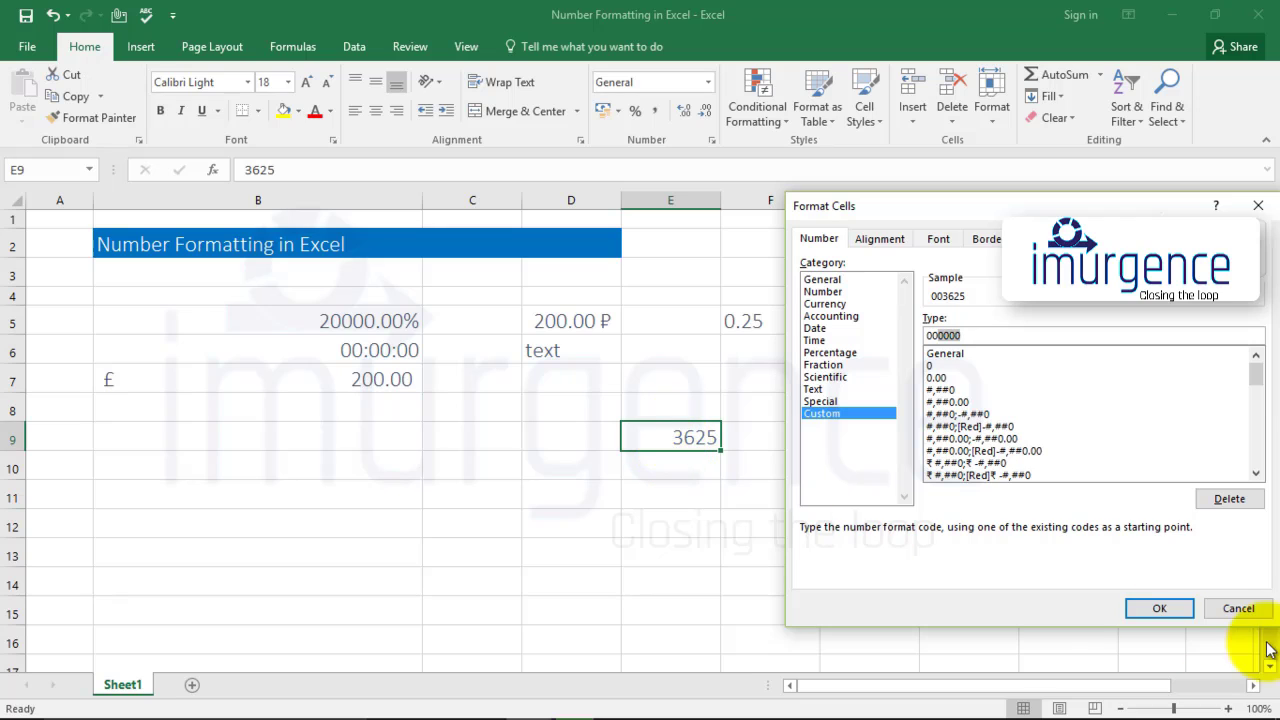
left_click(1160, 608)
left_click(655, 485)
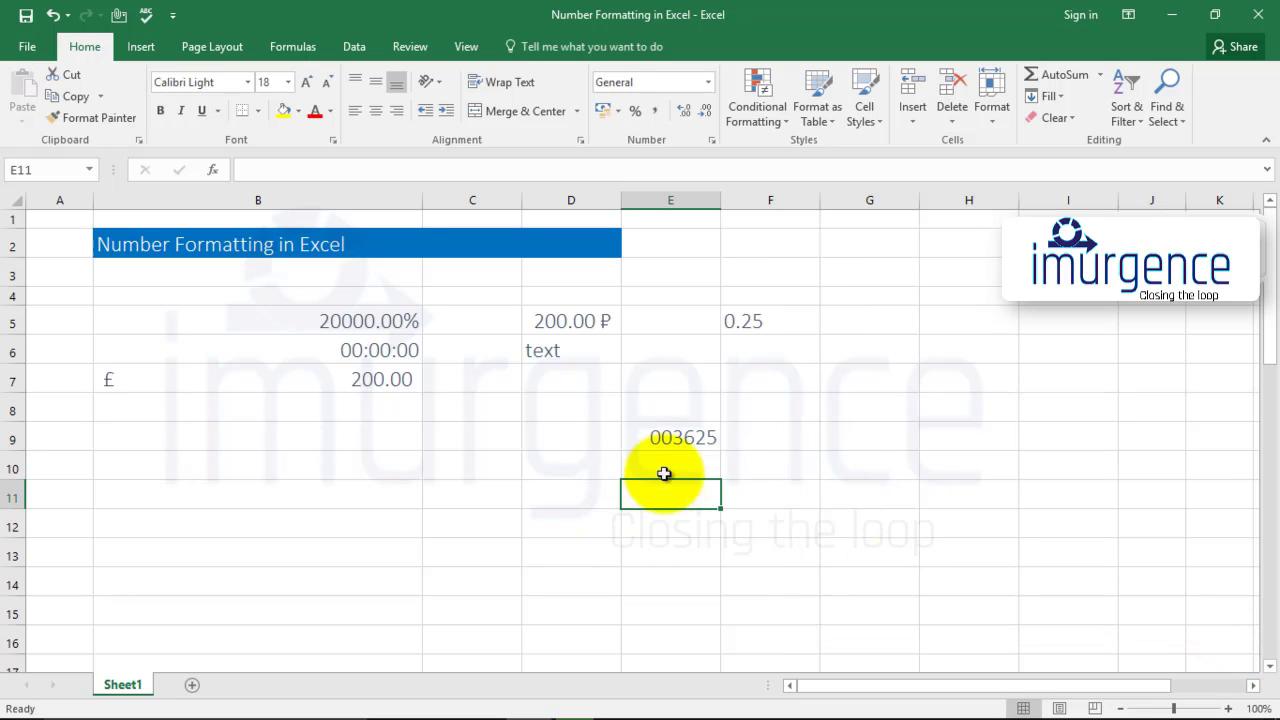
Step: Open the list of number formats for cell E9
left_click(665, 436)
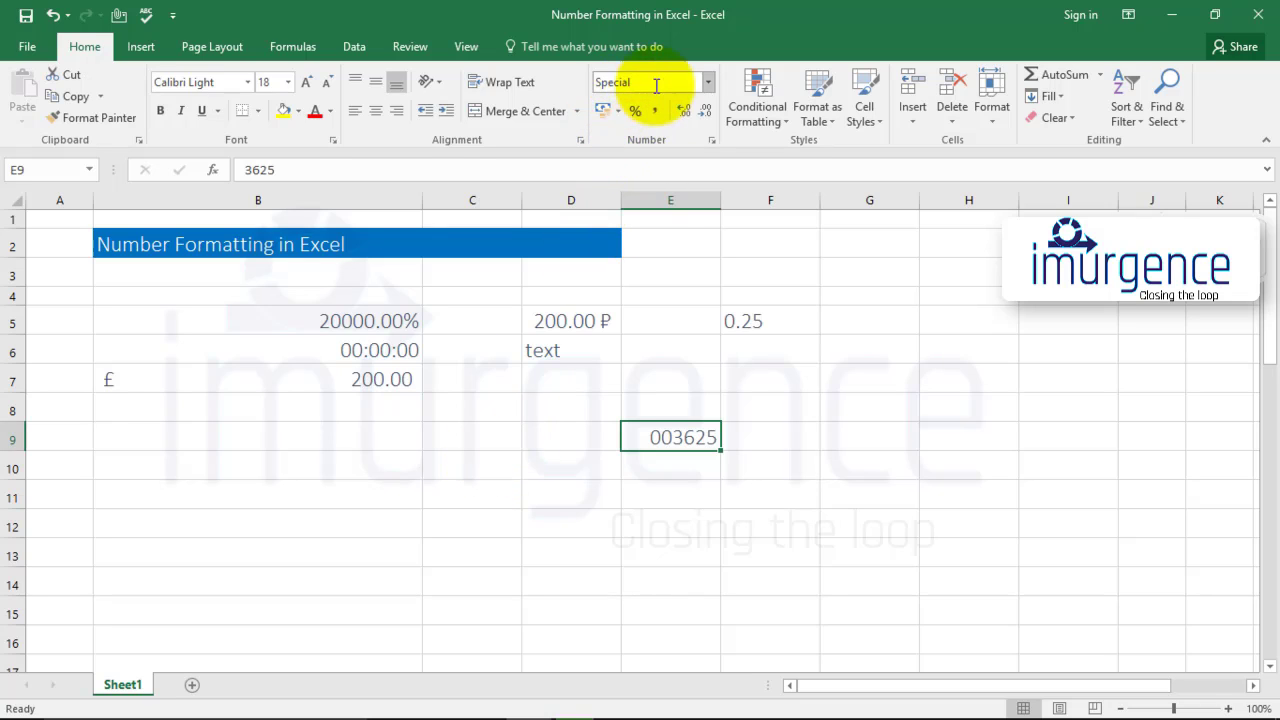
left_click(710, 84)
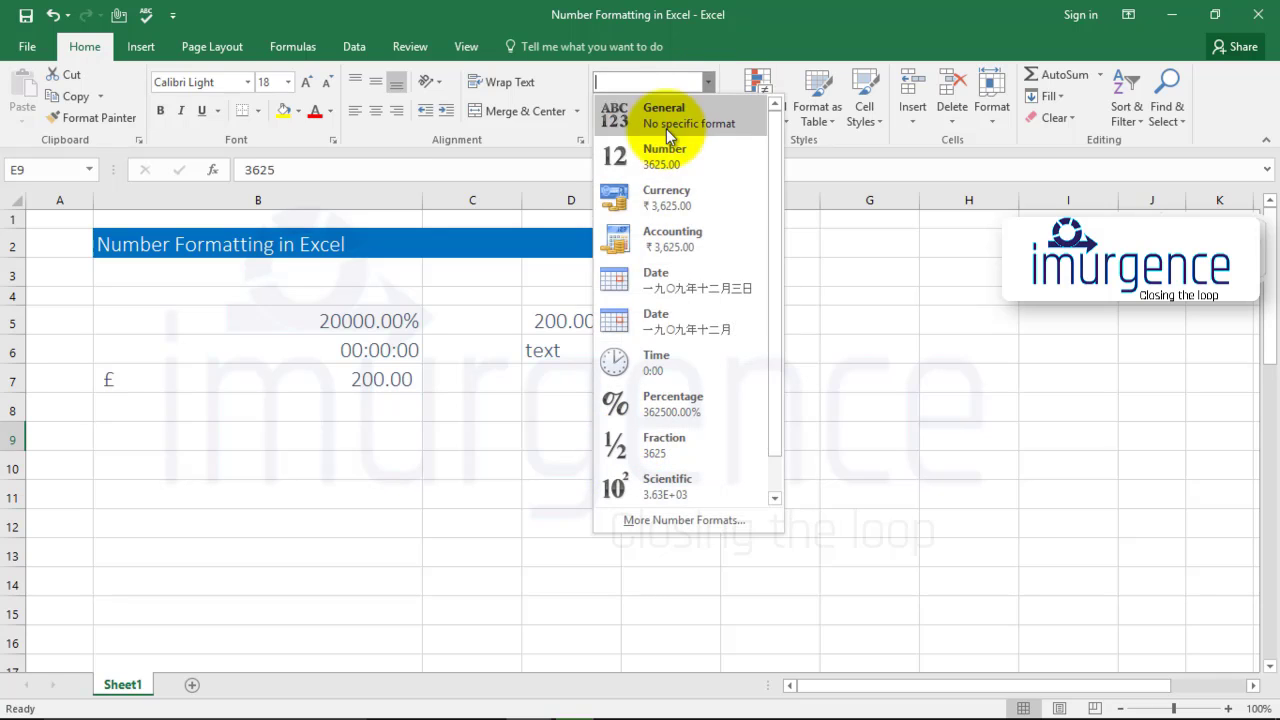